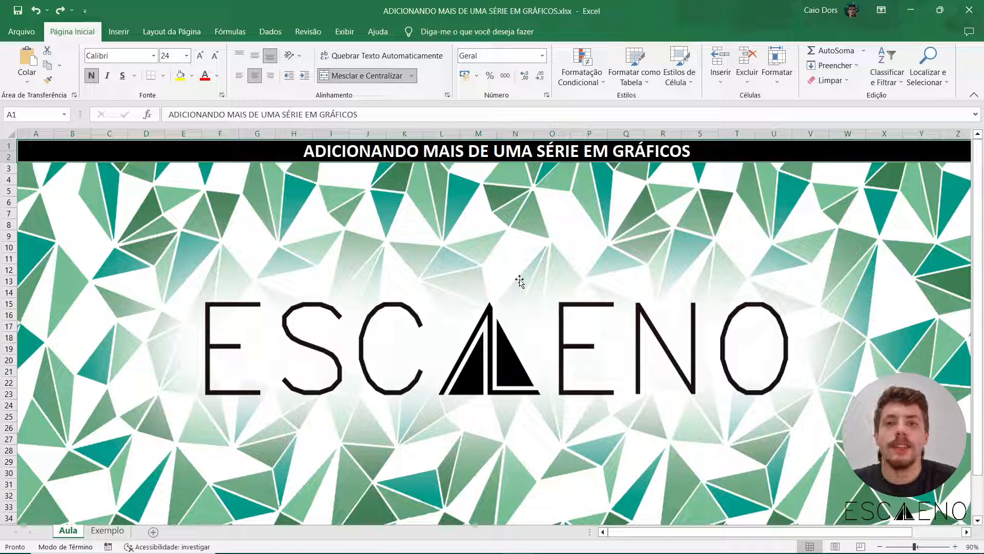
Open the Exemplo sheet and examine the product, Valores, Gastos and Código columns of the RESUMO table
left_click(102, 530)
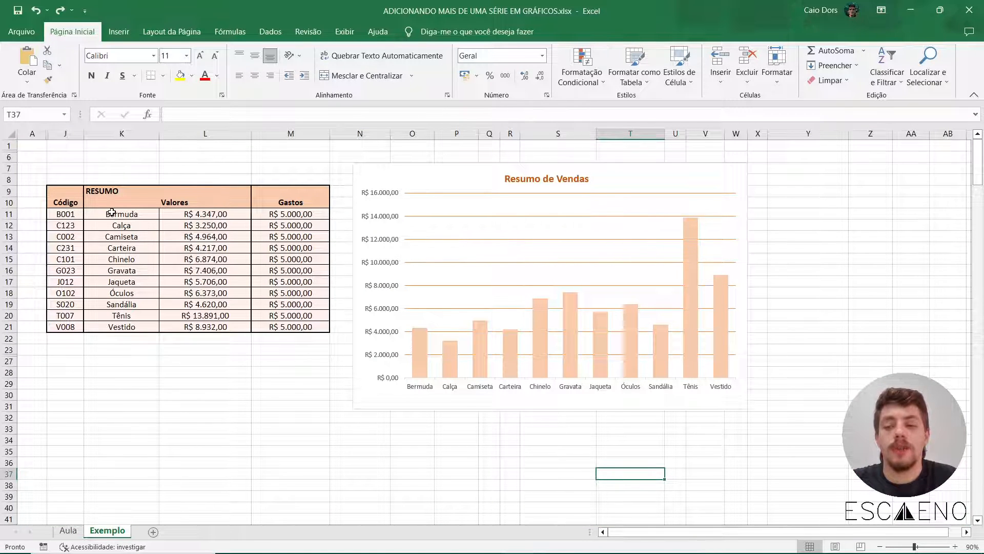
left_click_drag(113, 217, 121, 327)
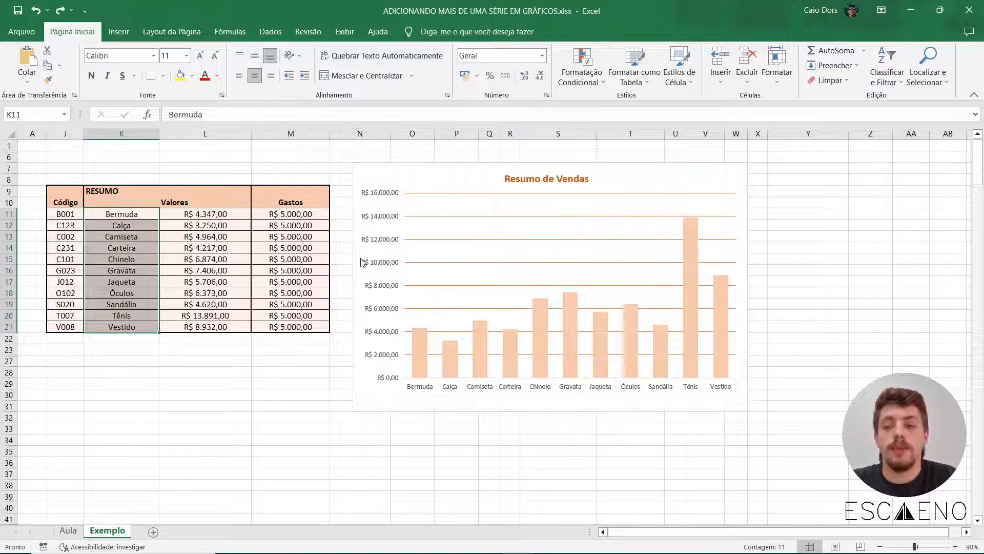
left_click(184, 213)
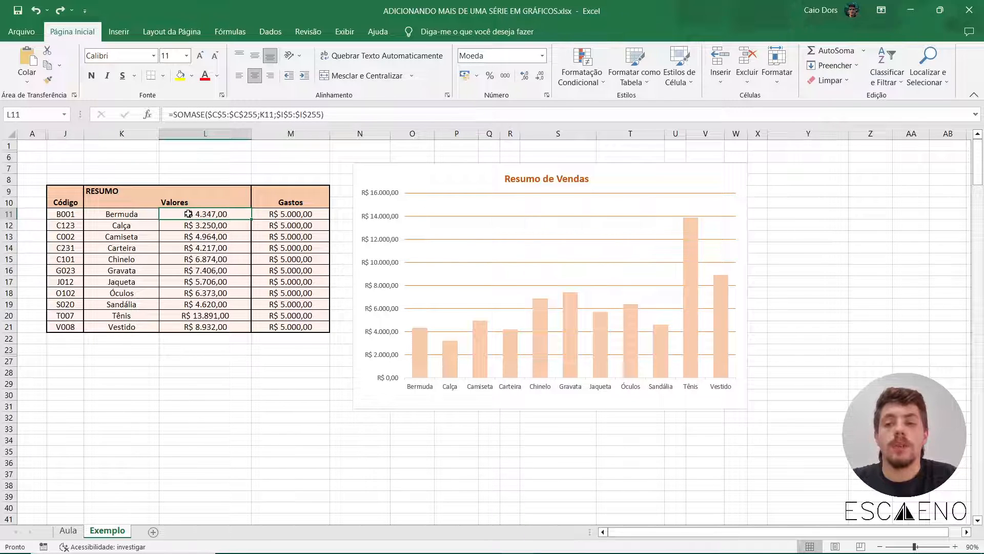
left_click_drag(188, 214, 200, 328)
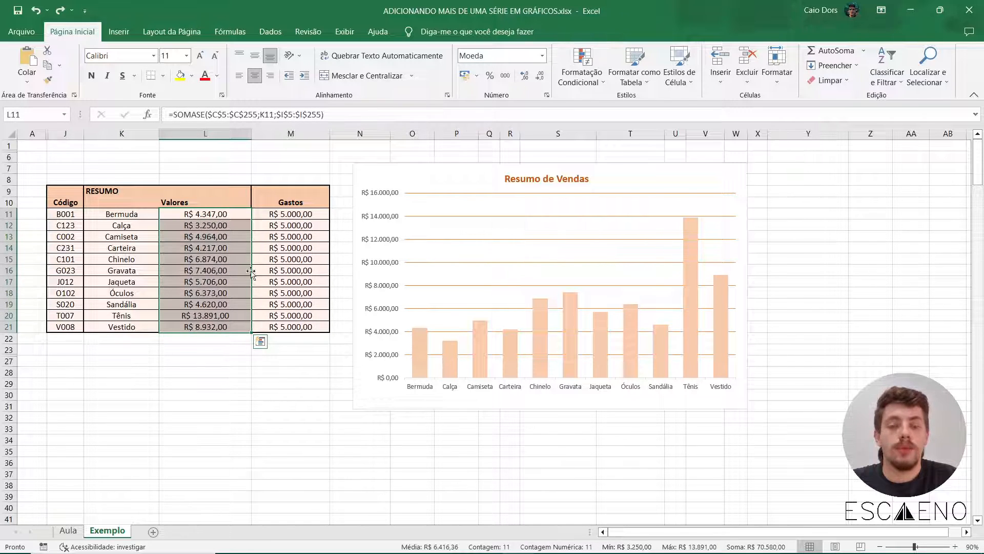
left_click_drag(280, 214, 287, 329)
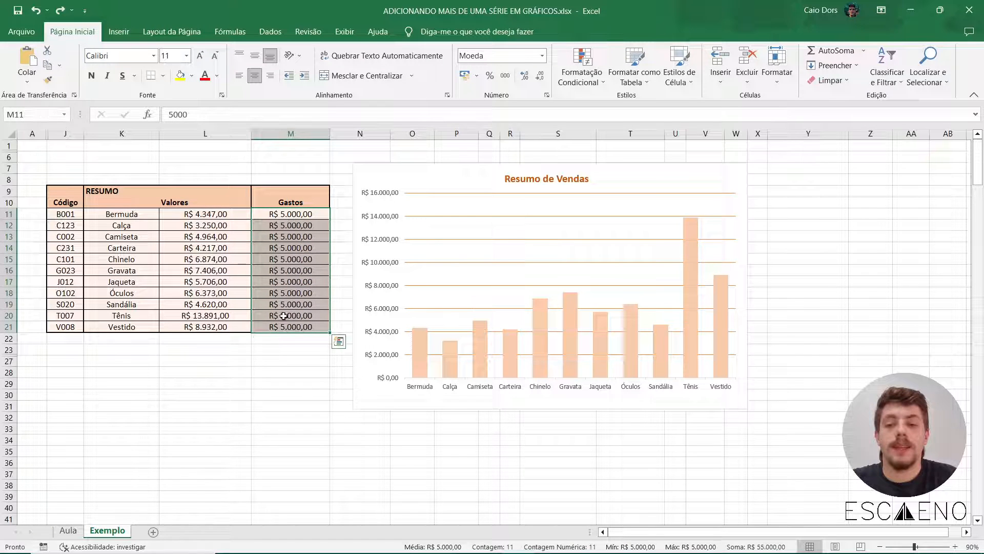
left_click(290, 214)
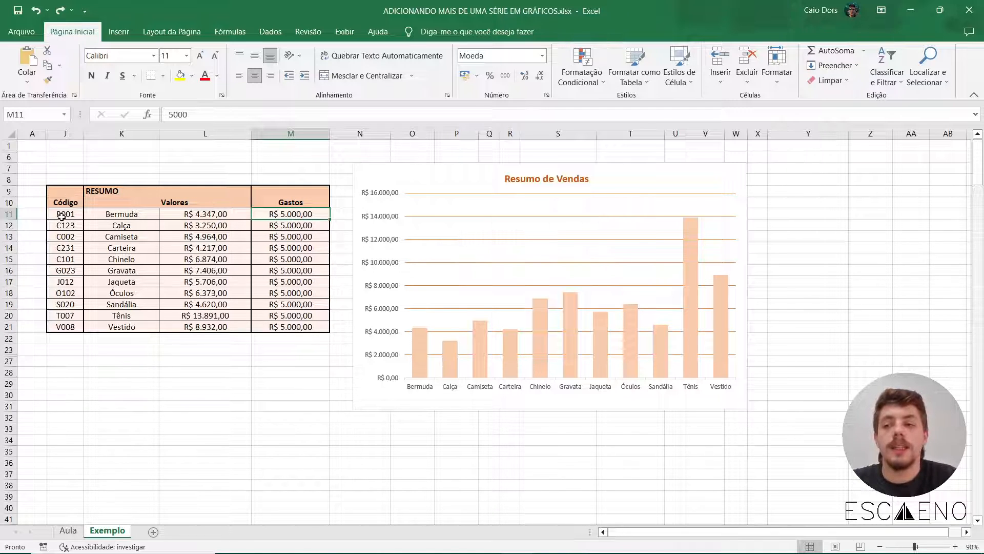
left_click_drag(61, 216, 70, 327)
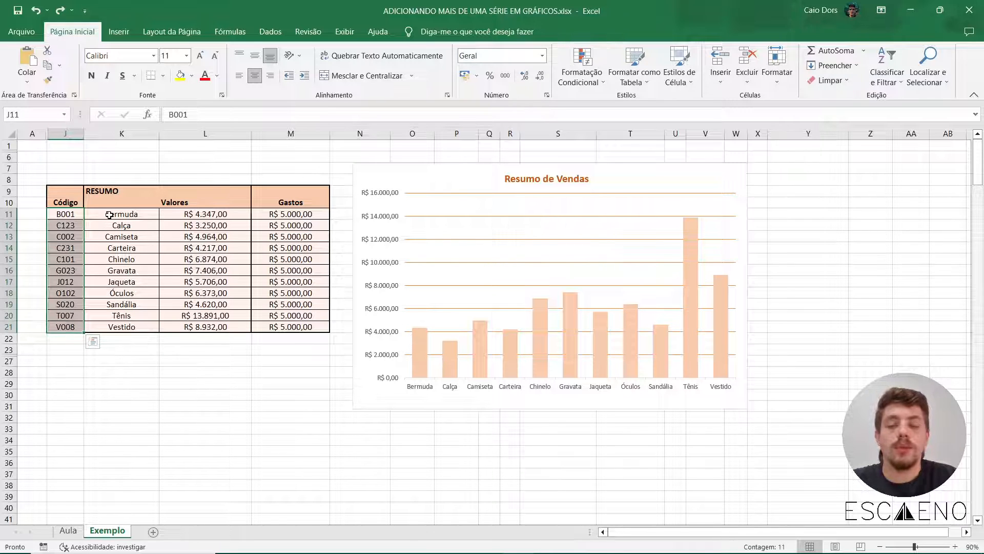
left_click(109, 215)
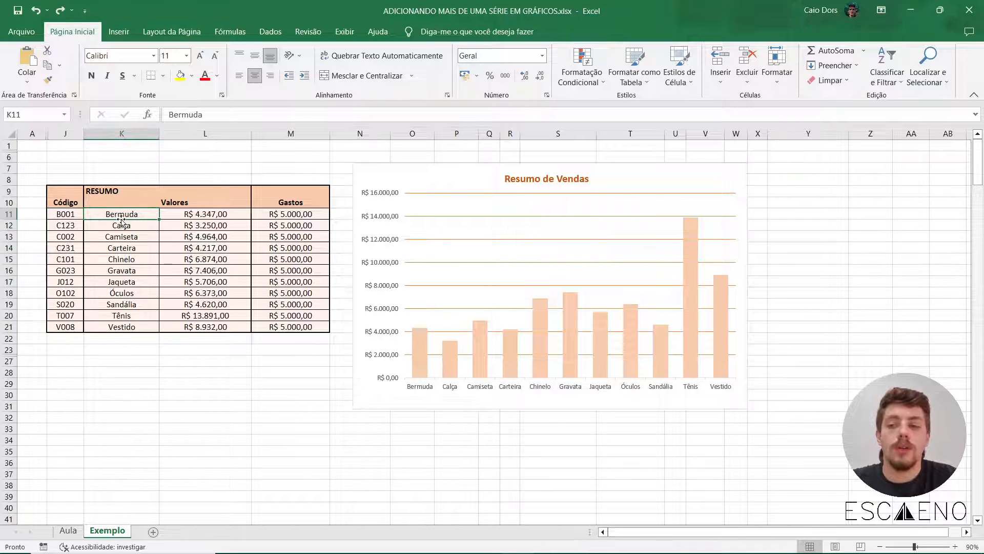
left_click(73, 213)
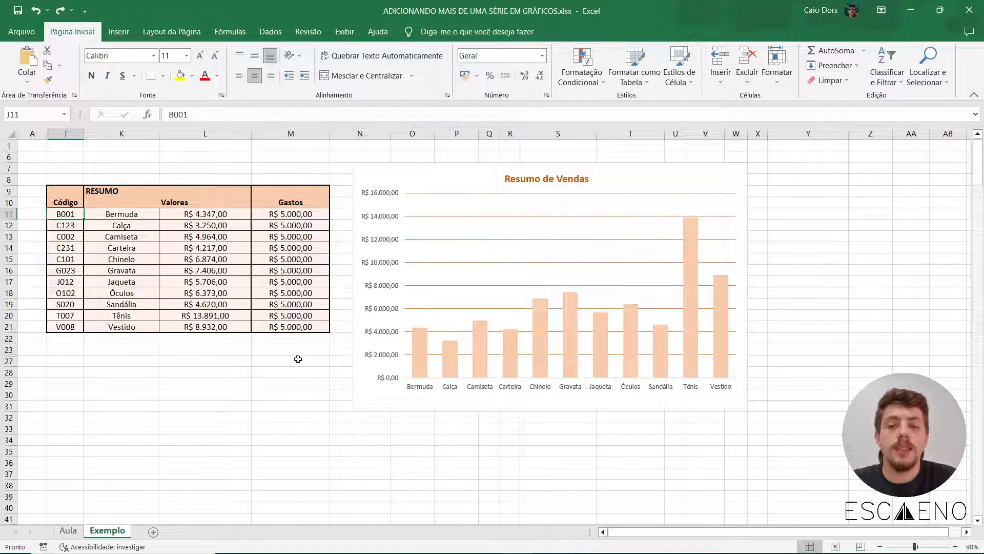
Start a new data series in the Resumo de Vendas chart's data source and name it Gastos
left_click(418, 179)
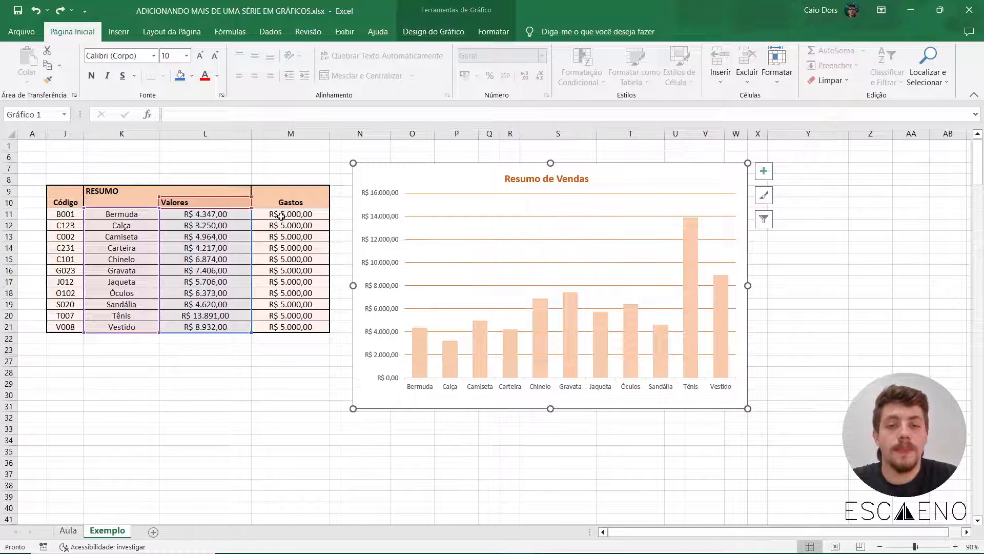
key("Escape")
left_click(458, 186)
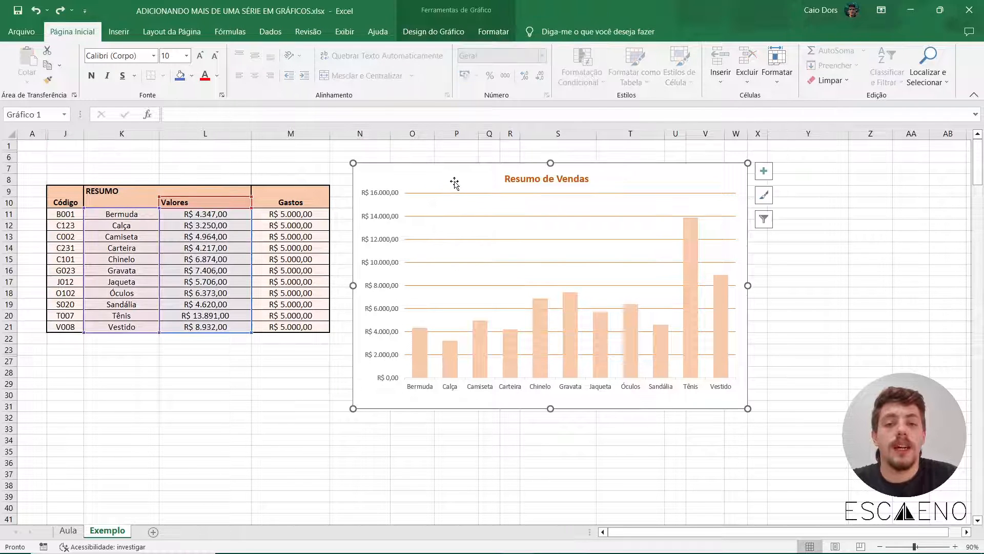
left_click(445, 32)
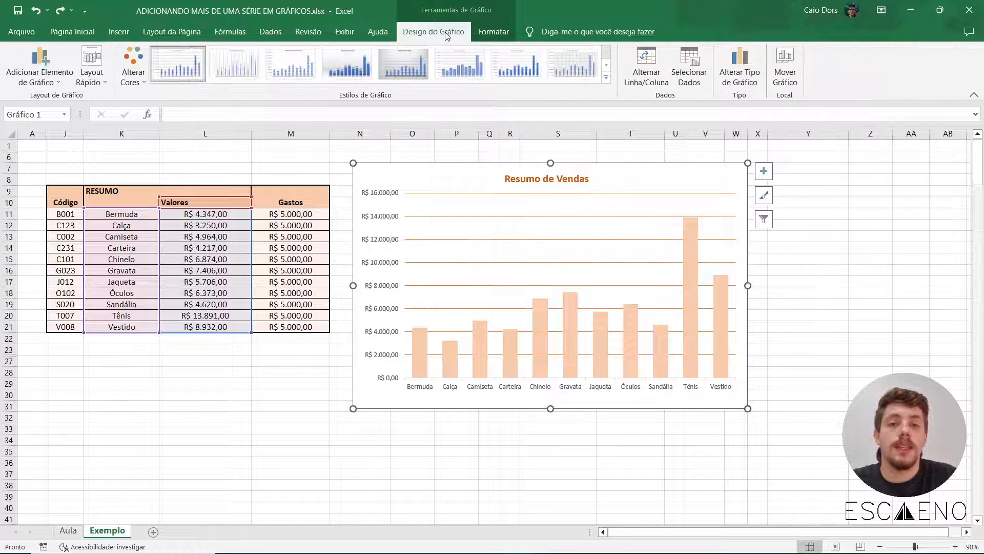
right_click(433, 180)
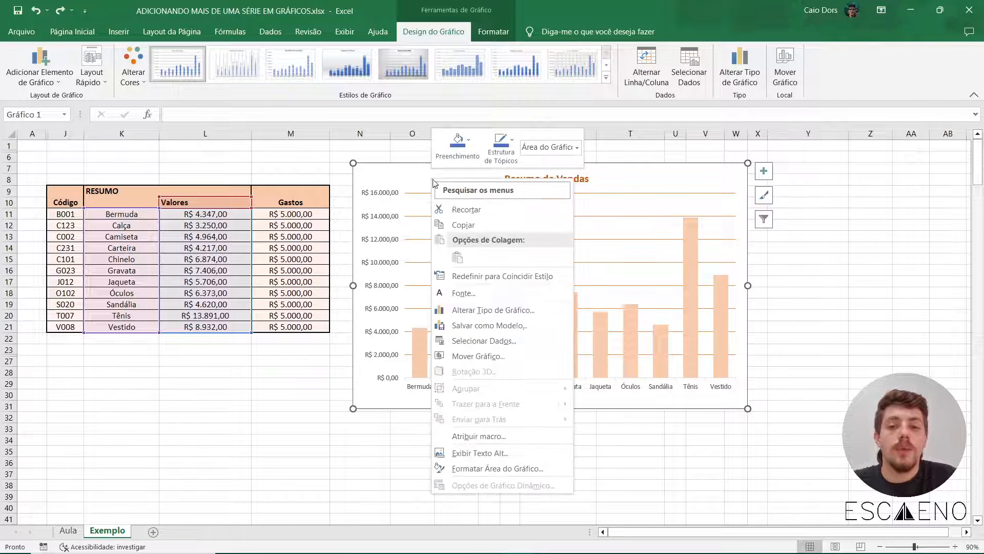
left_click(486, 337)
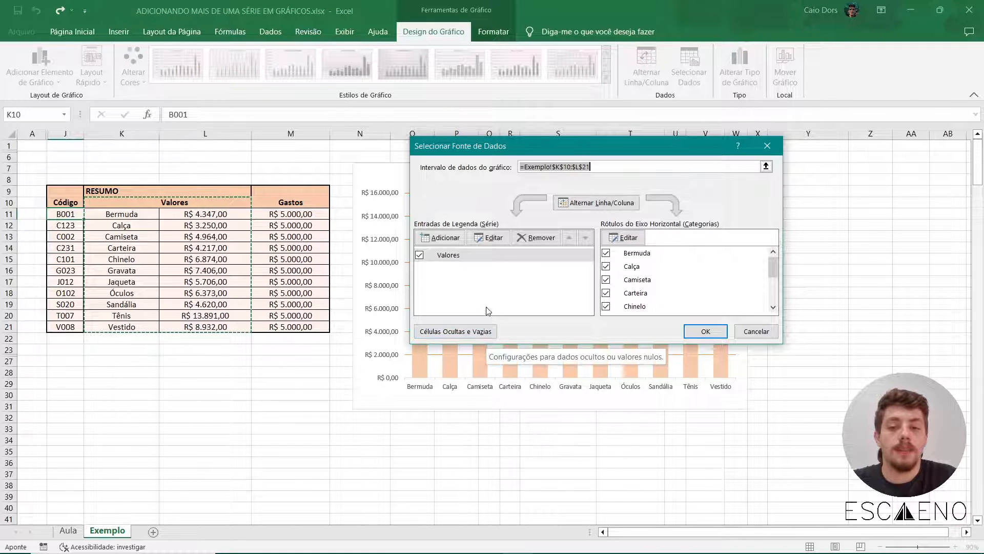
left_click_drag(603, 148, 589, 144)
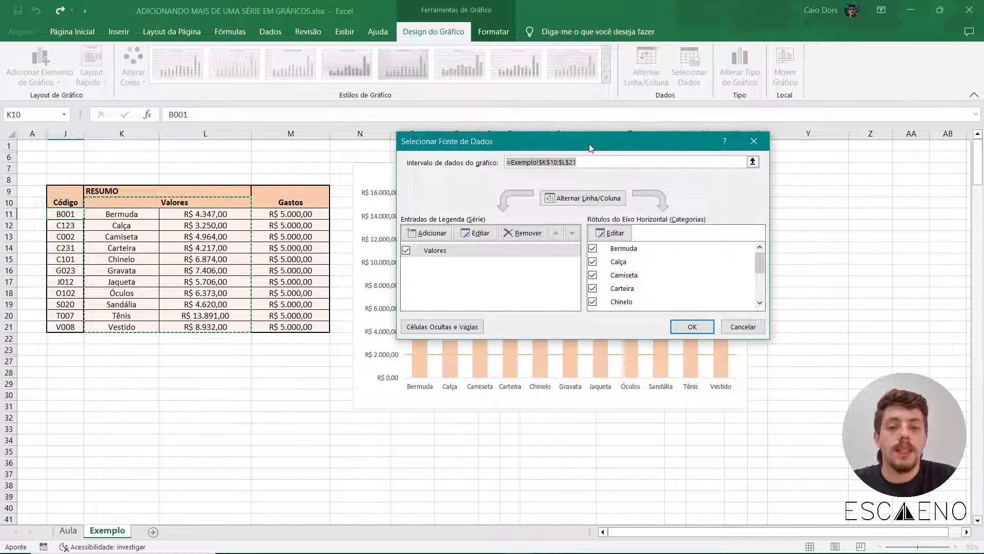
left_click(442, 237)
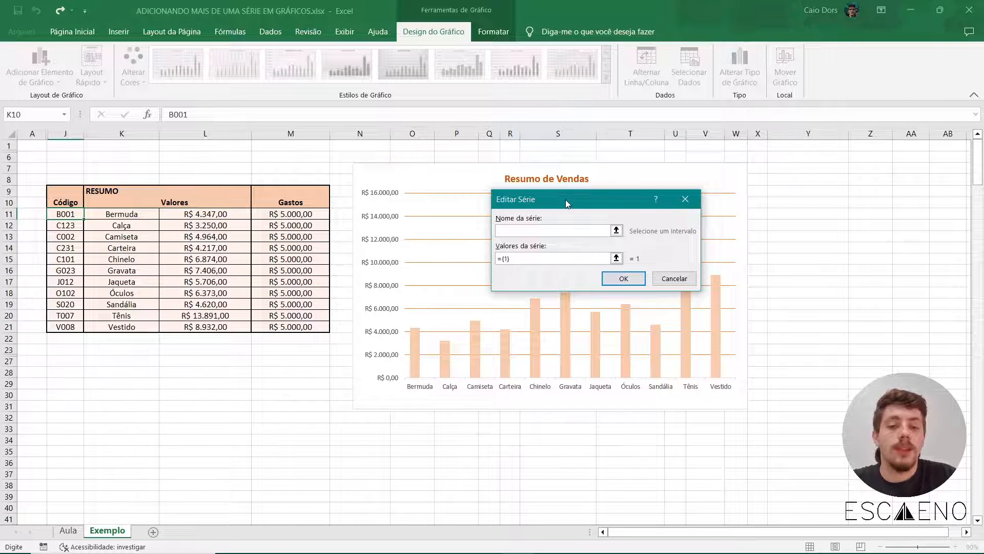
left_click_drag(565, 199, 558, 186)
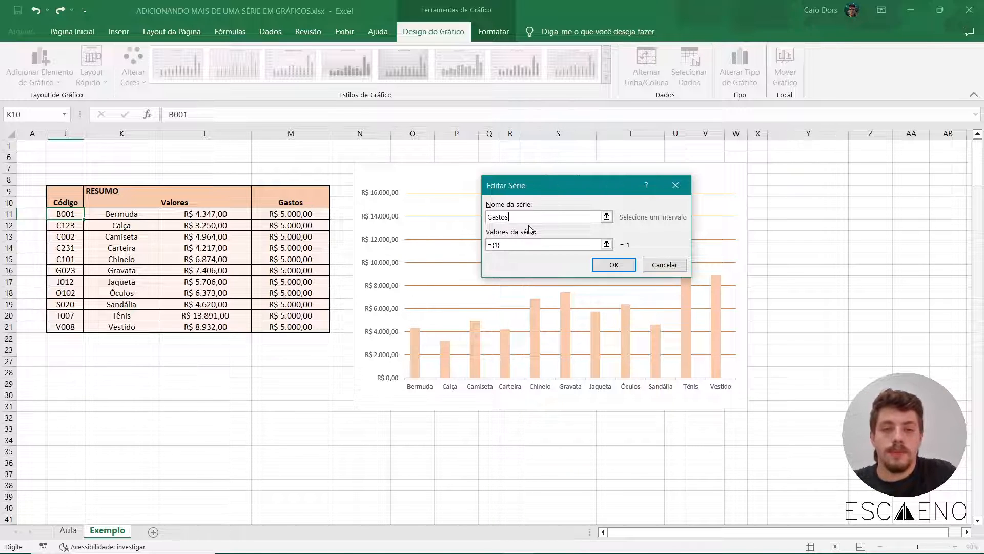
Set the Gastos series values to Exemplo!$M$11:$M$21 and apply the new series to the chart
double_click(510, 246)
left_click_drag(512, 245, 486, 245)
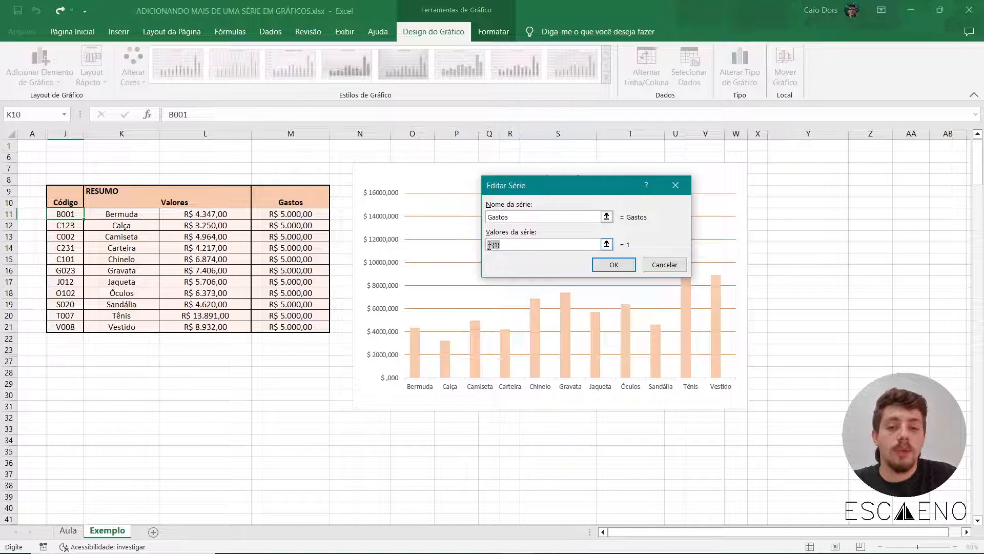
key("BackSpace")
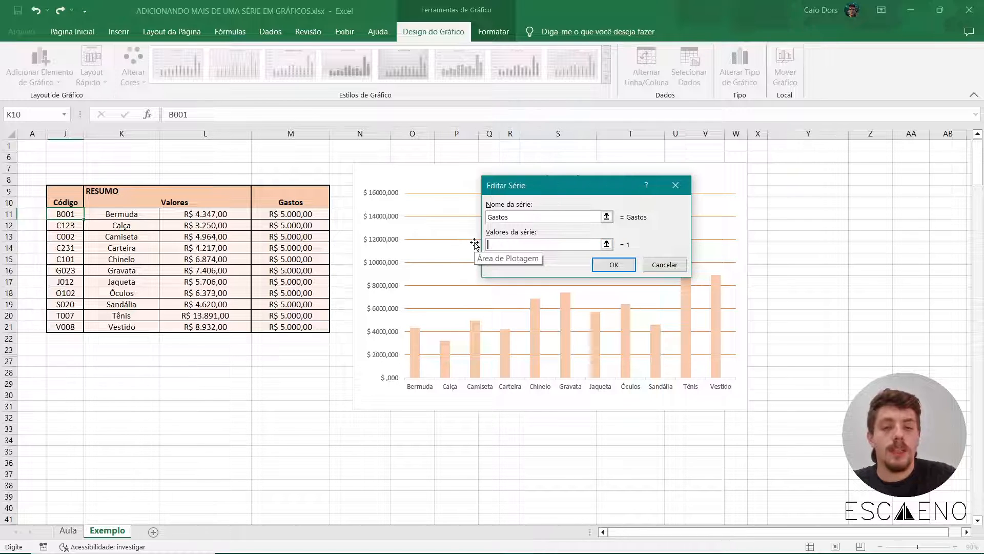
left_click(606, 245)
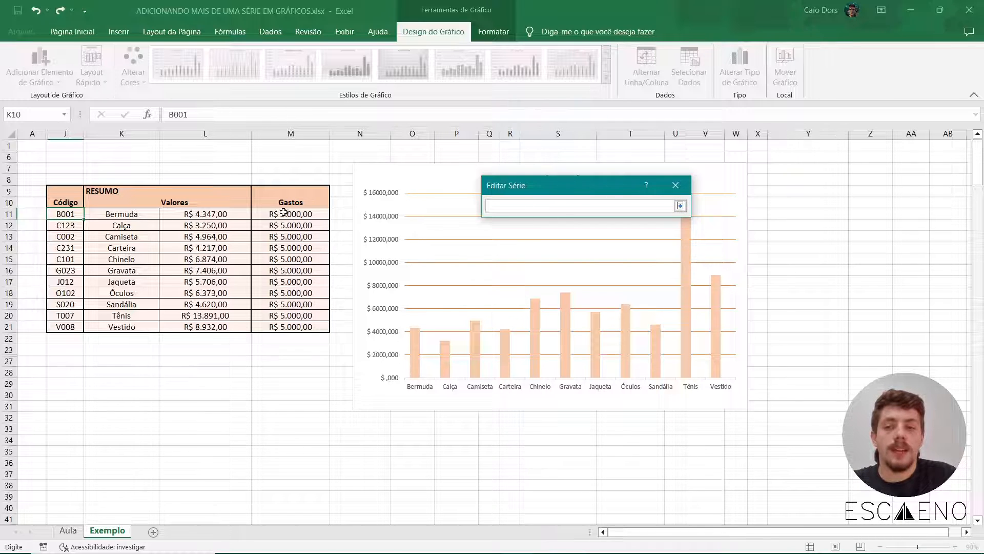
left_click_drag(290, 214, 287, 340)
left_click_drag(298, 211, 301, 325)
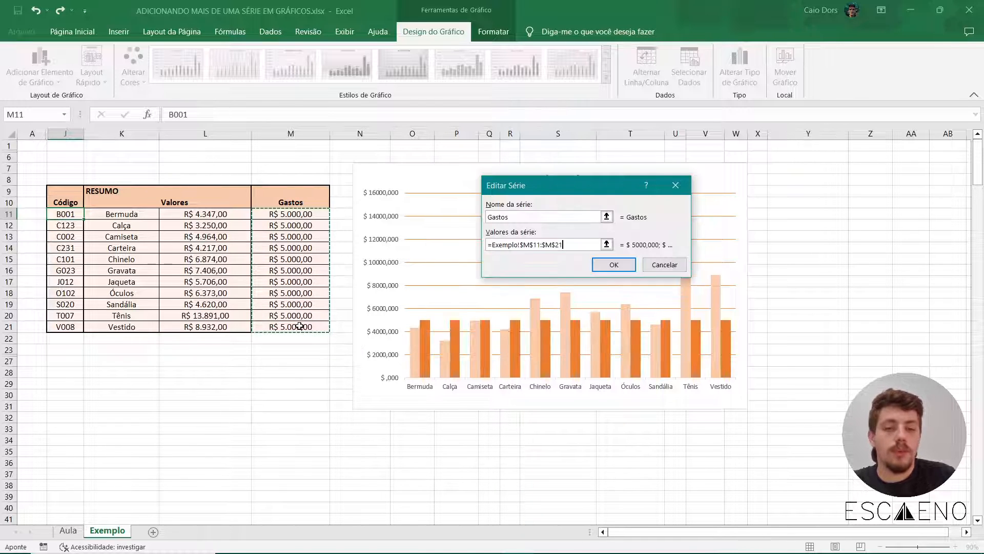
left_click(606, 268)
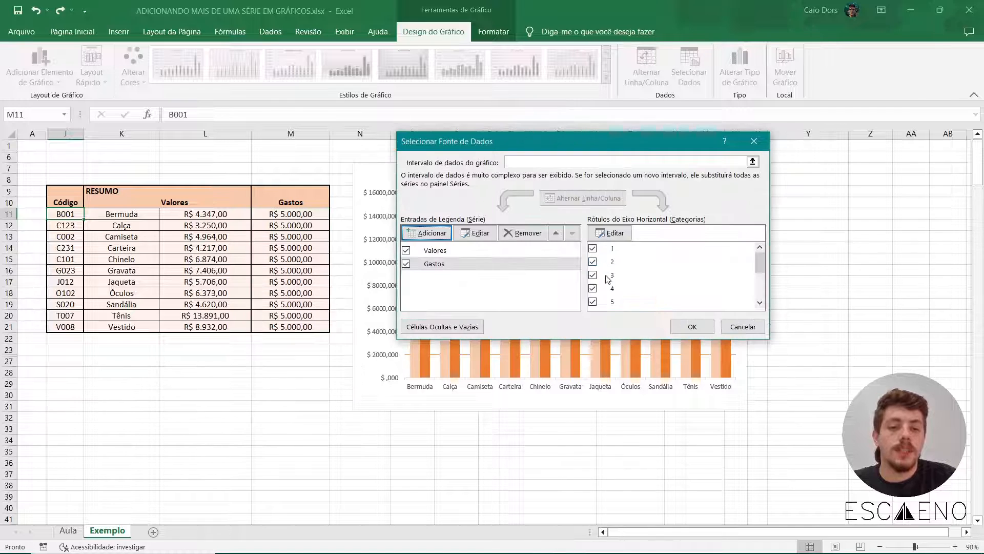
left_click(682, 328)
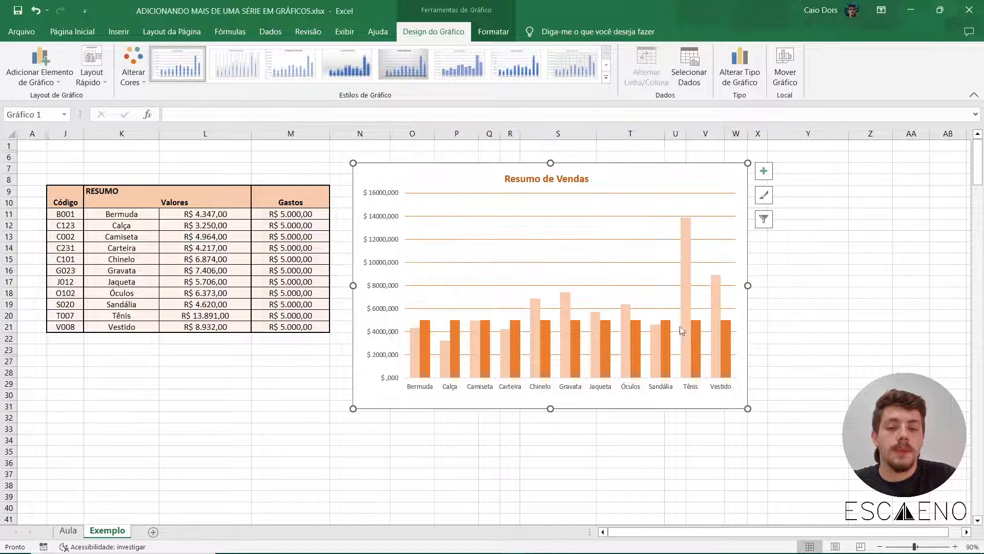
Compare the chart's Valores and Gastos series with their source columns in the RESUMO table
left_click(413, 347)
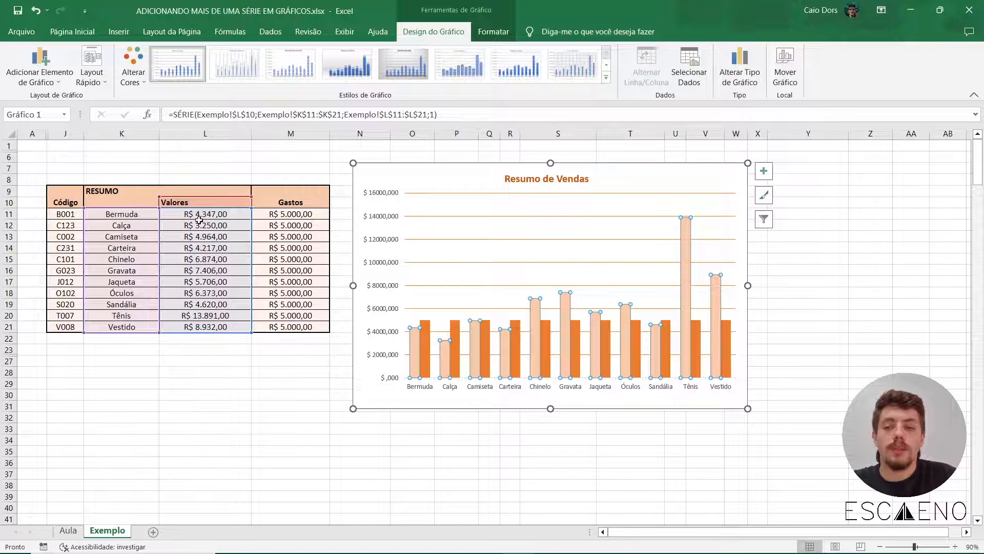
left_click(427, 341)
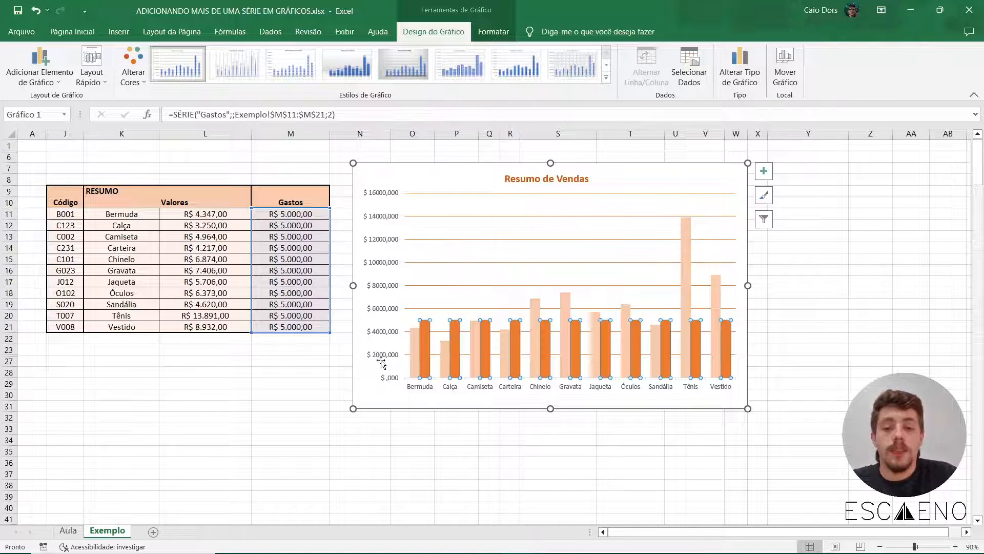
left_click(414, 350)
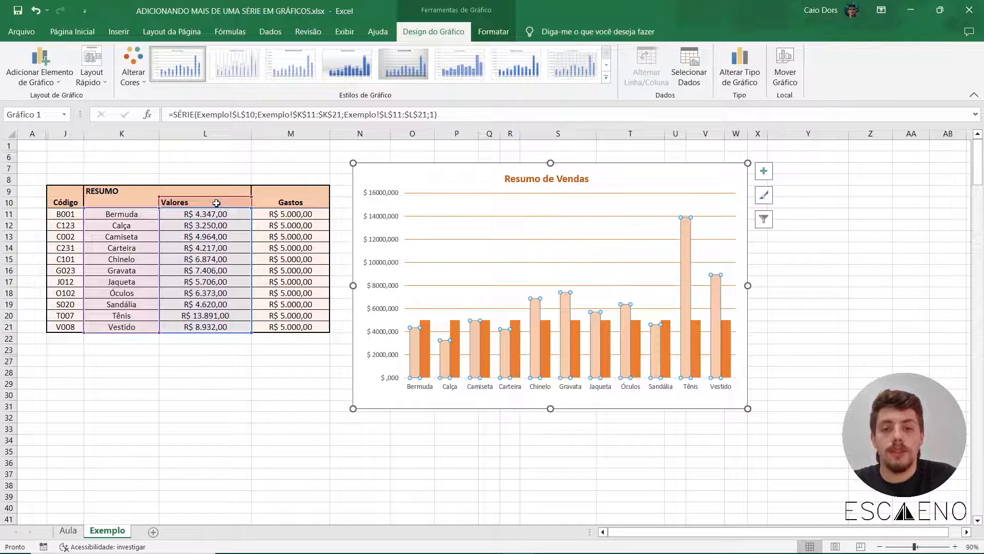
left_click(428, 328)
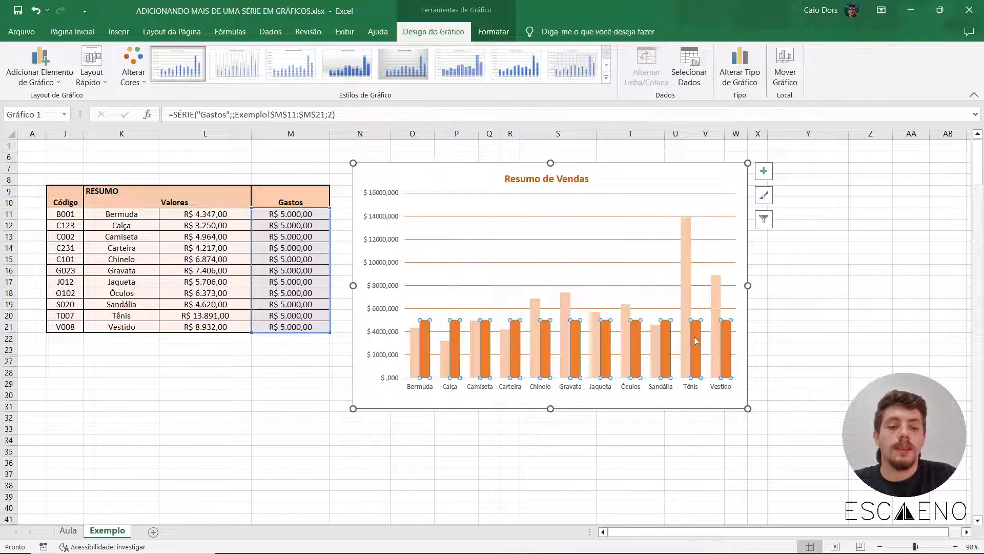
left_click(122, 215)
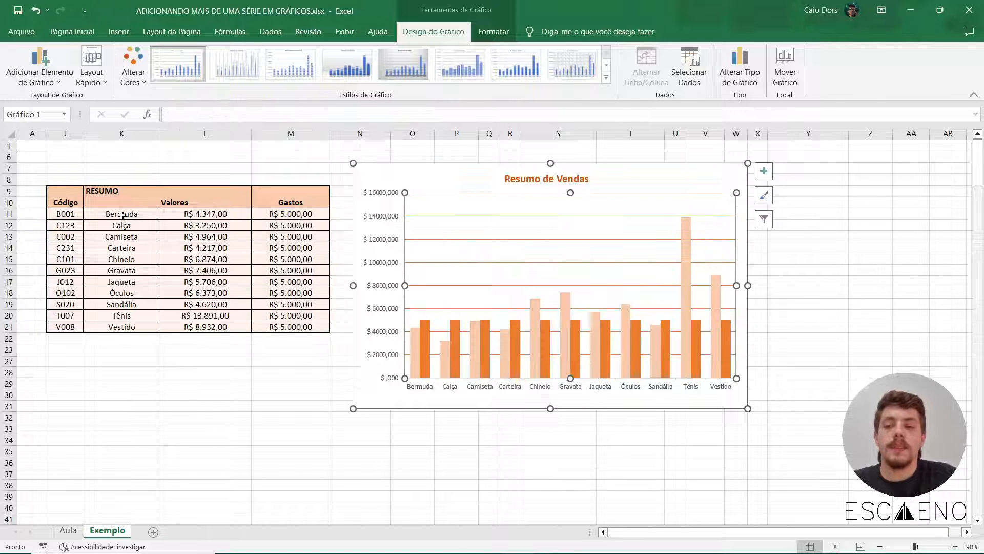
left_click(272, 218)
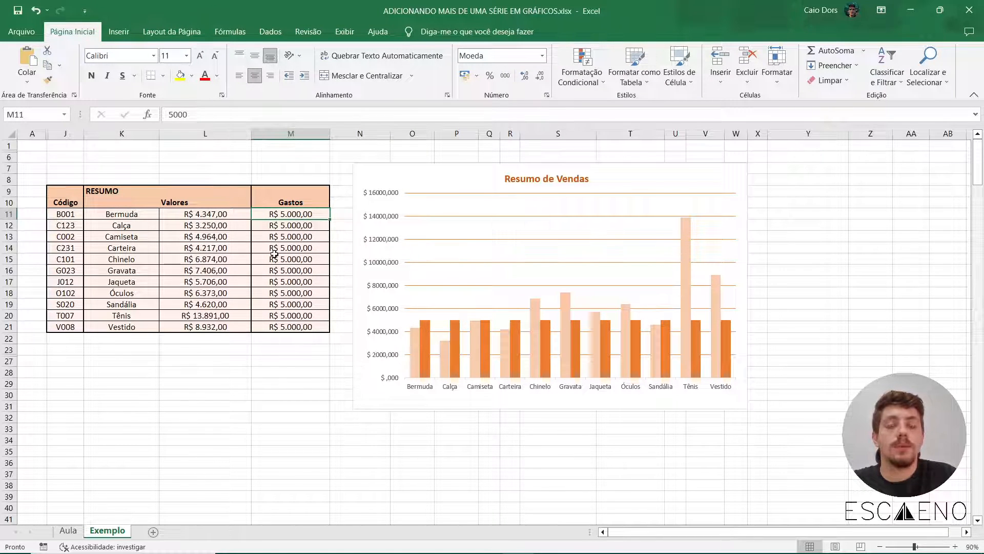
left_click_drag(285, 215, 290, 323)
Open the chart's data source selection and compare the horizontal axis labels of the Valores and Gastos series
right_click(429, 180)
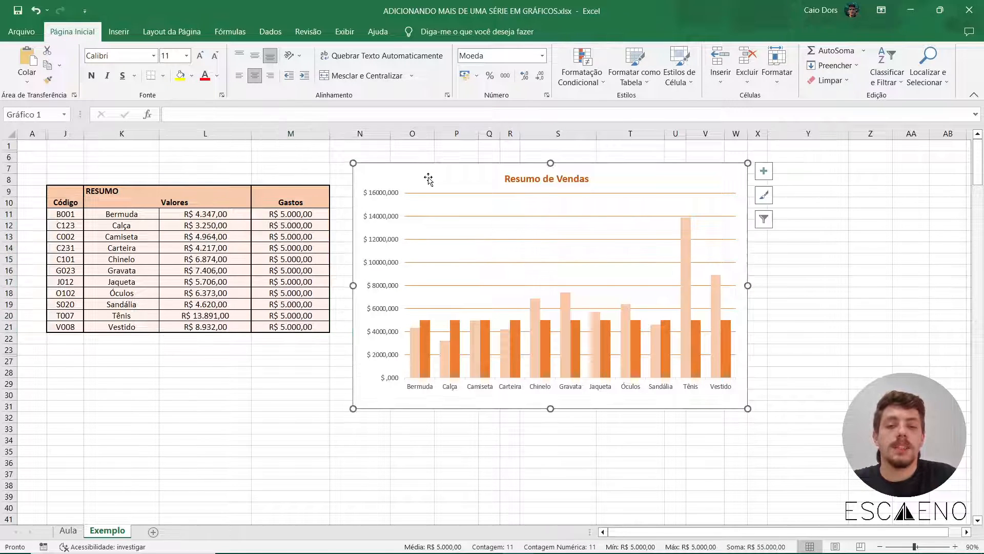
left_click(505, 339)
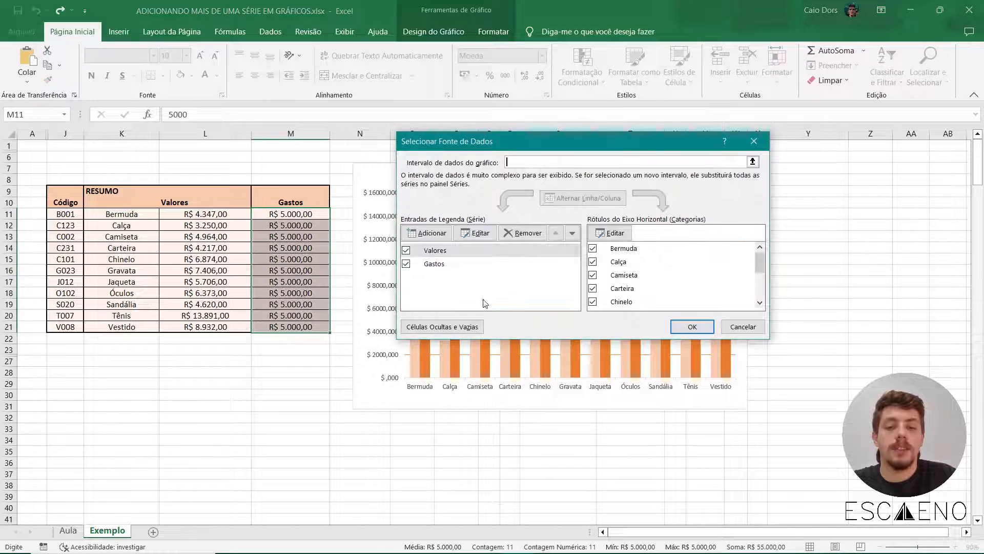
left_click(445, 265)
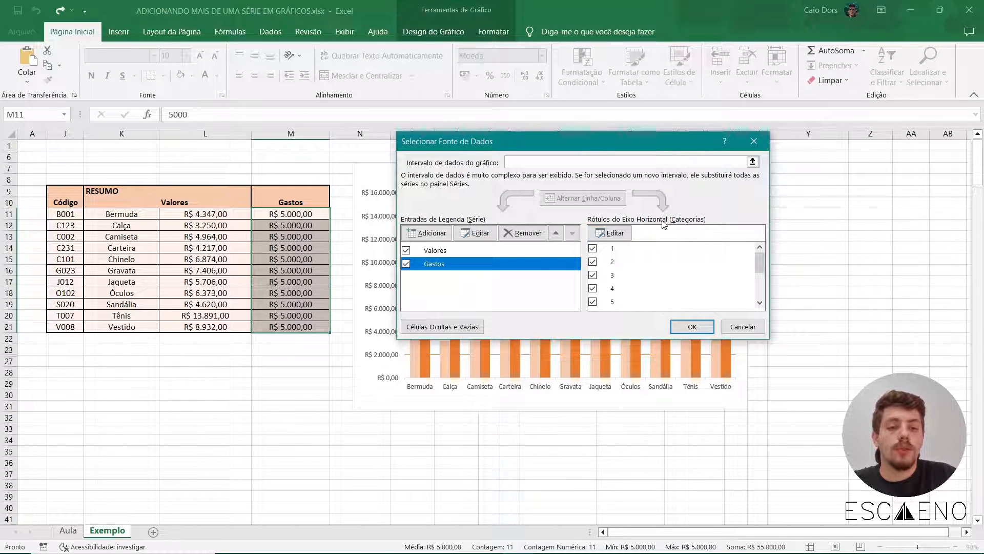
left_click_drag(758, 266, 762, 287)
left_click(443, 253)
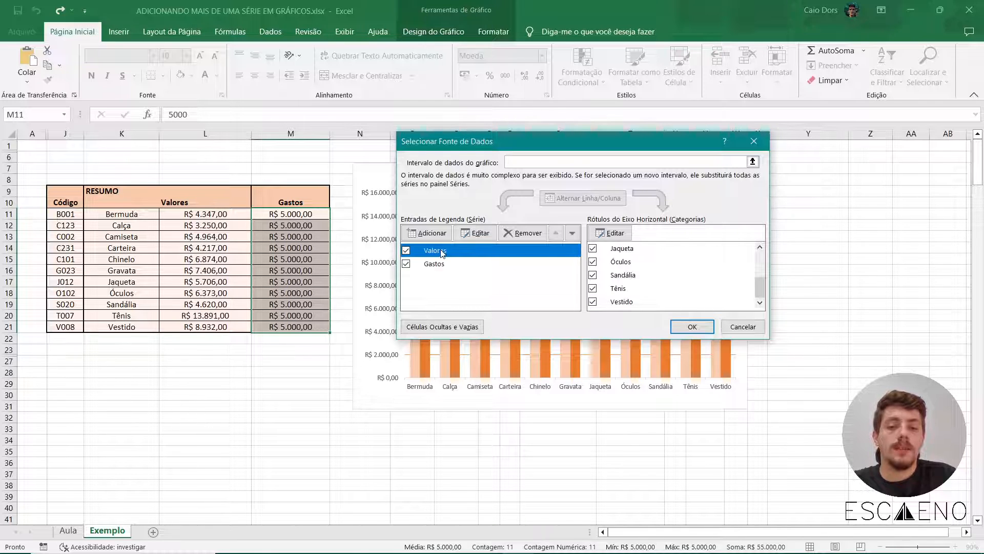
left_click(440, 265)
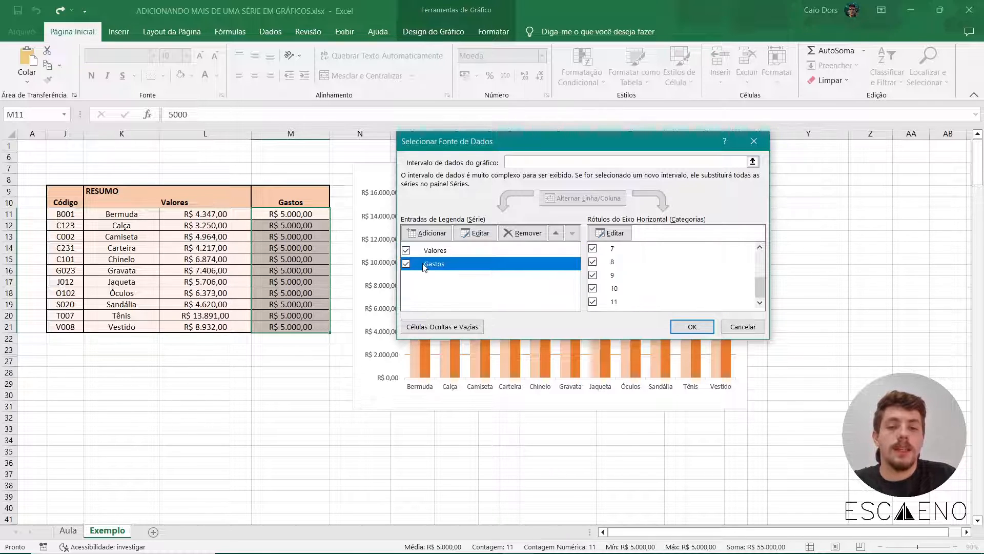
mouse_move(760, 288)
left_mouse_down()
mouse_move(760, 265)
mouse_move(761, 291)
left_mouse_up()
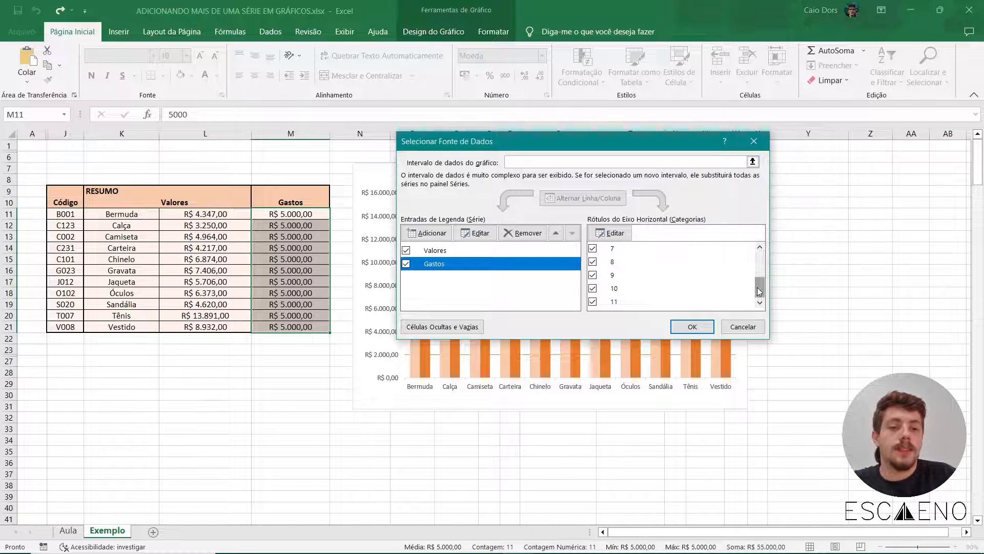
Hide the Valores series in the chart's data source so only Gastos is plotted, and apply the change
left_click_drag(760, 288, 757, 259)
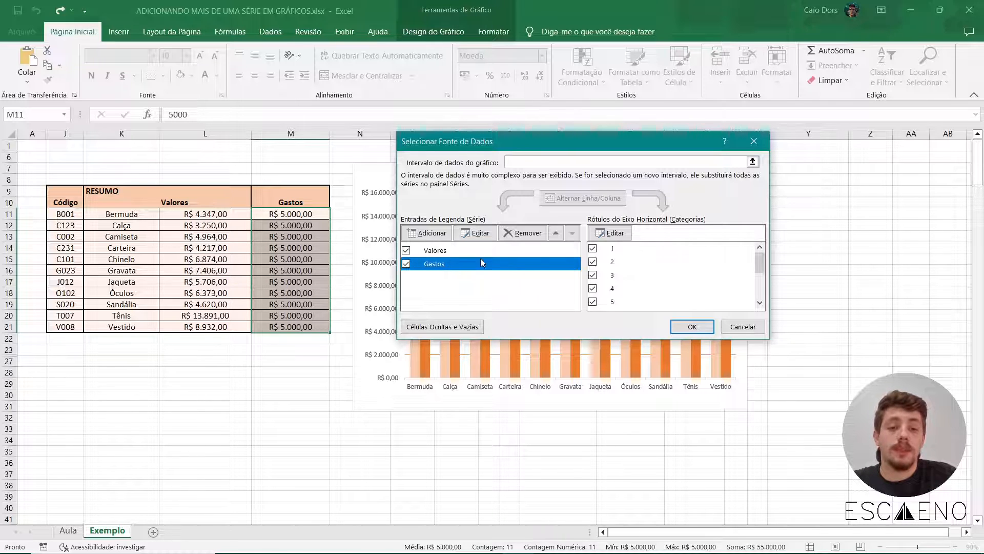
left_click(434, 251)
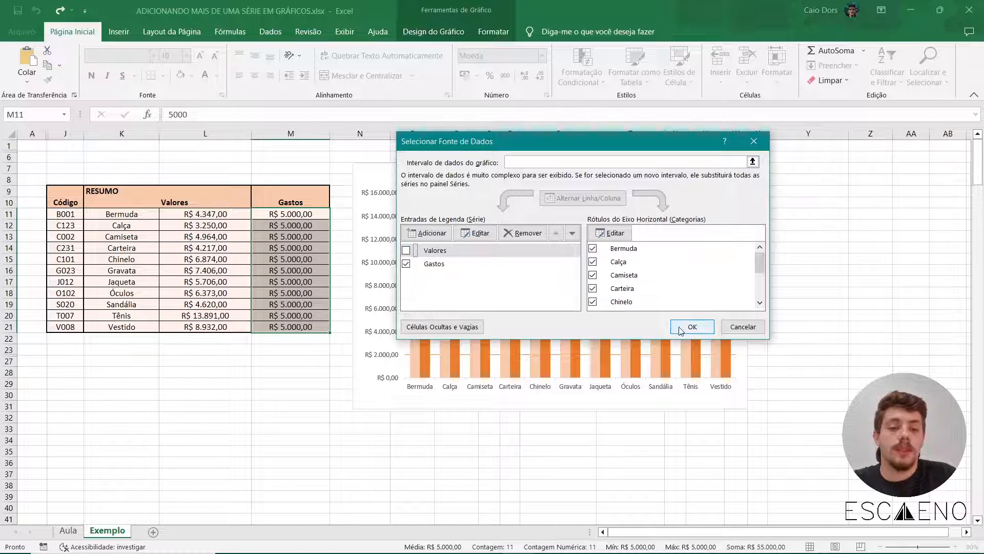
left_click(682, 326)
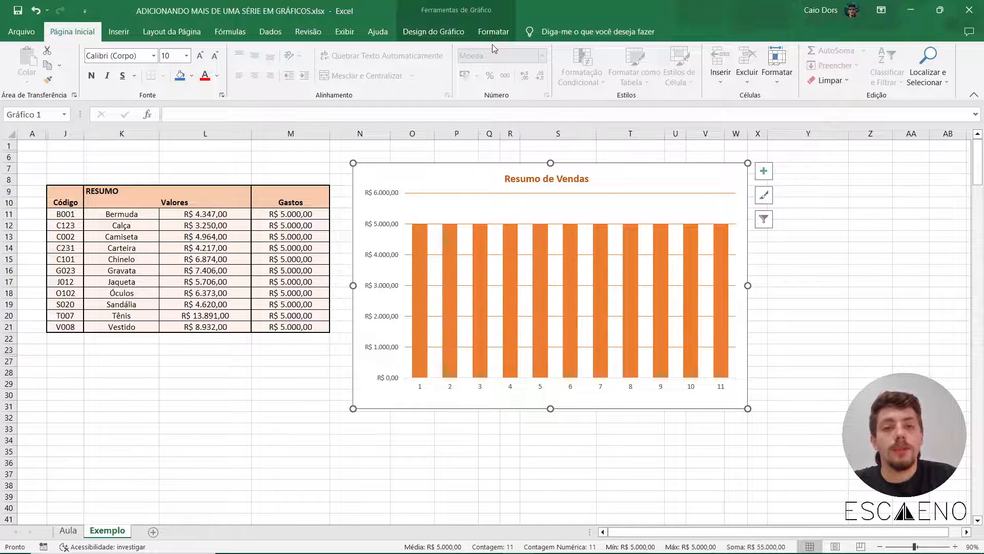
Show the Valores series again and remove the Gastos series from the Resumo de Vendas chart's data source
right_click(463, 180)
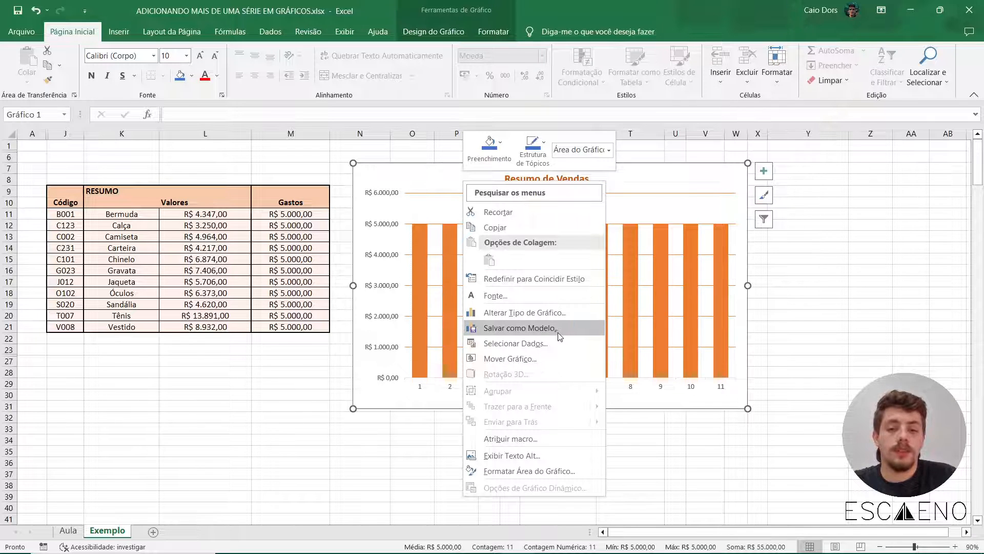
left_click(547, 342)
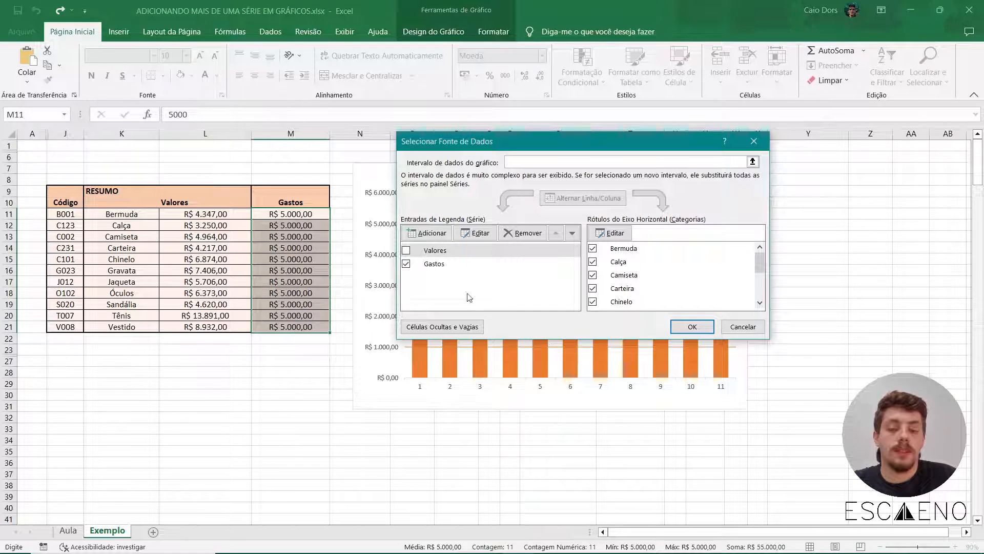
left_click(436, 264)
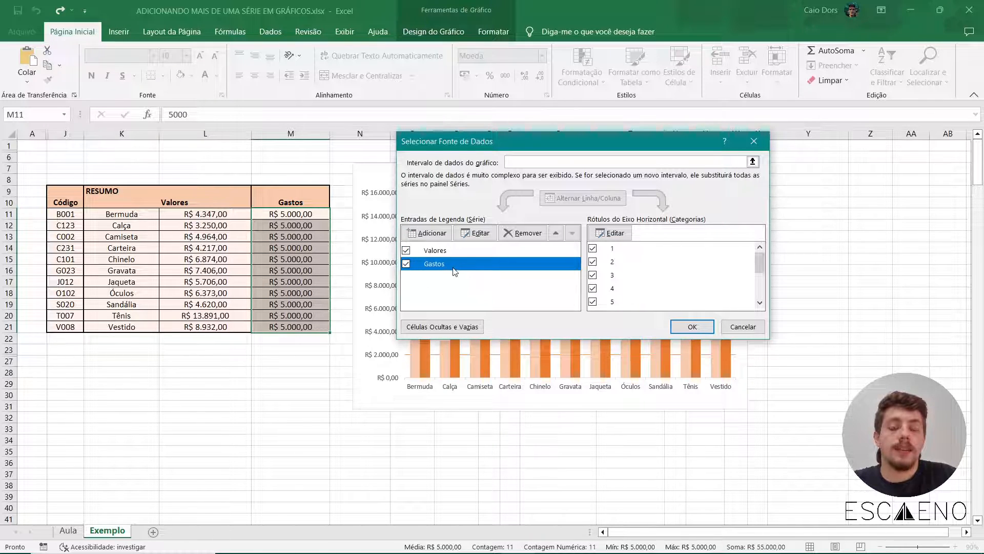
left_click(532, 233)
left_click(689, 328)
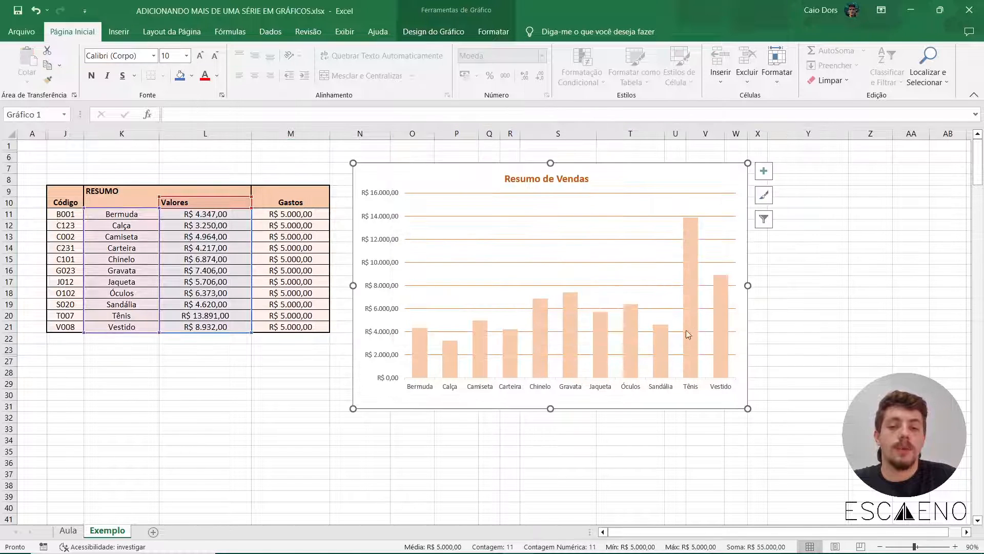
key("Escape")
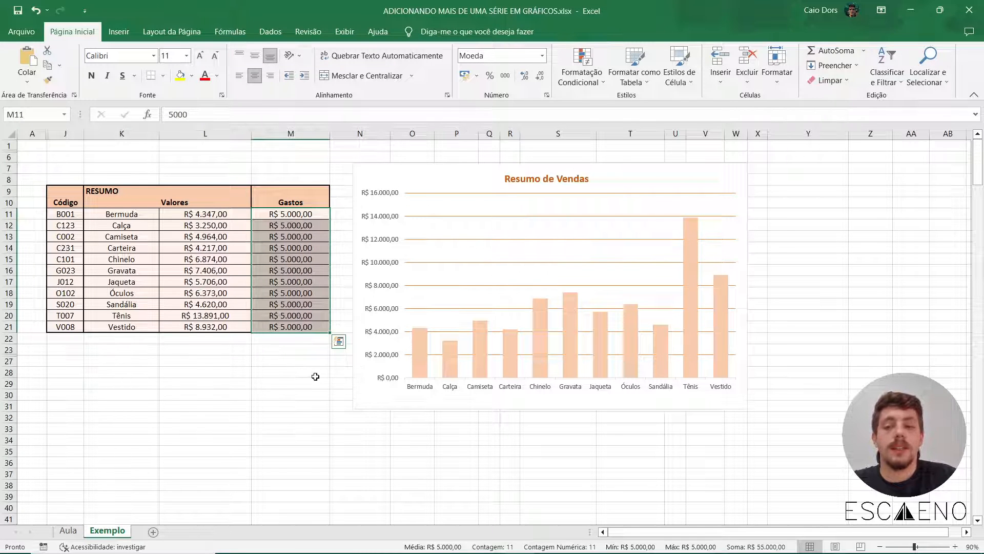
Replace the Resumo de Vendas chart's data range with Exemplo!$K$10:$M$21 so it covers Valores and Gastos
left_click(430, 181)
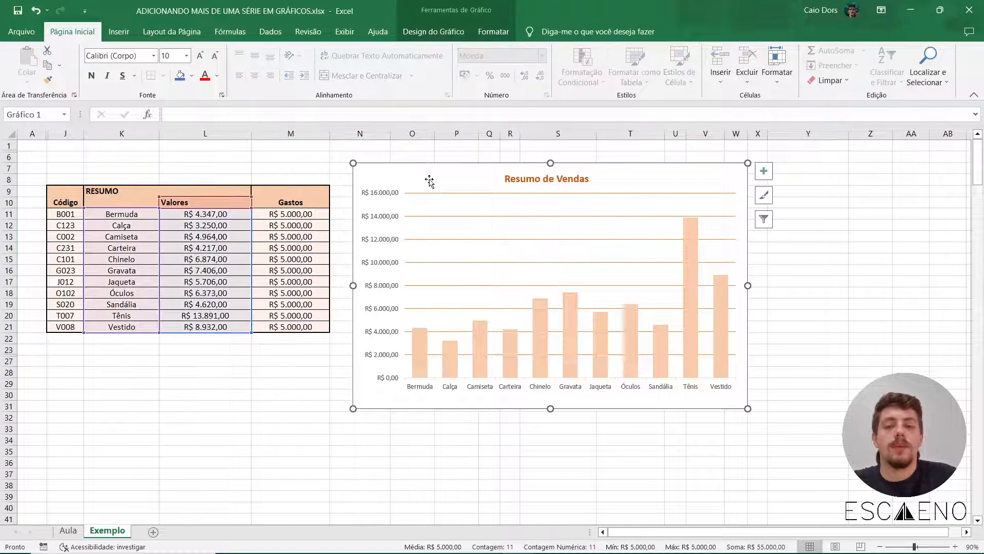
right_click(430, 184)
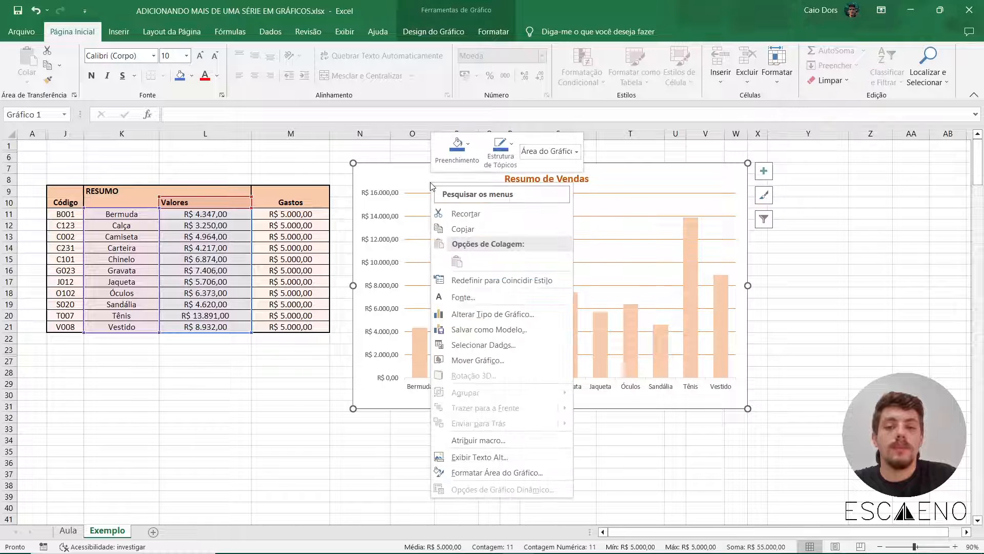
left_click(464, 343)
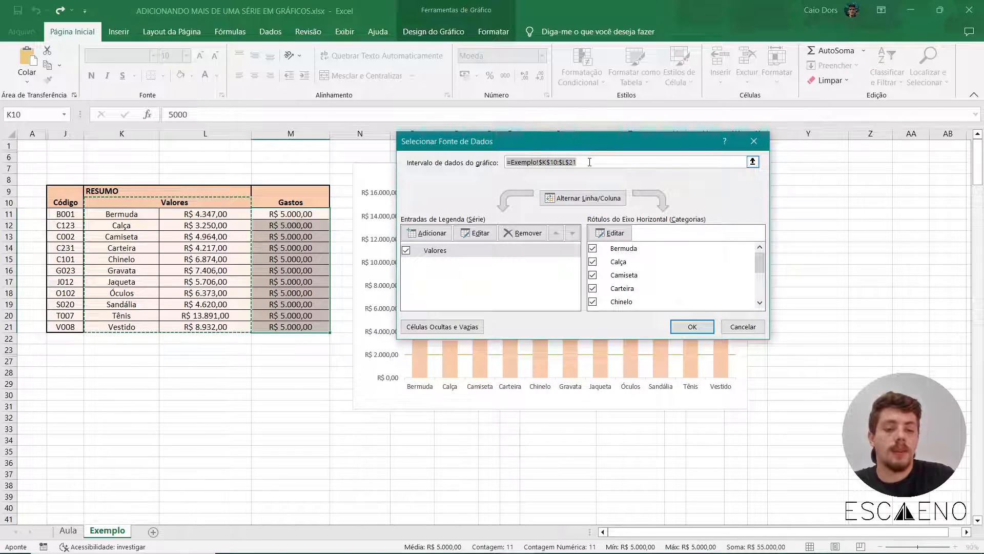
key("BackSpace")
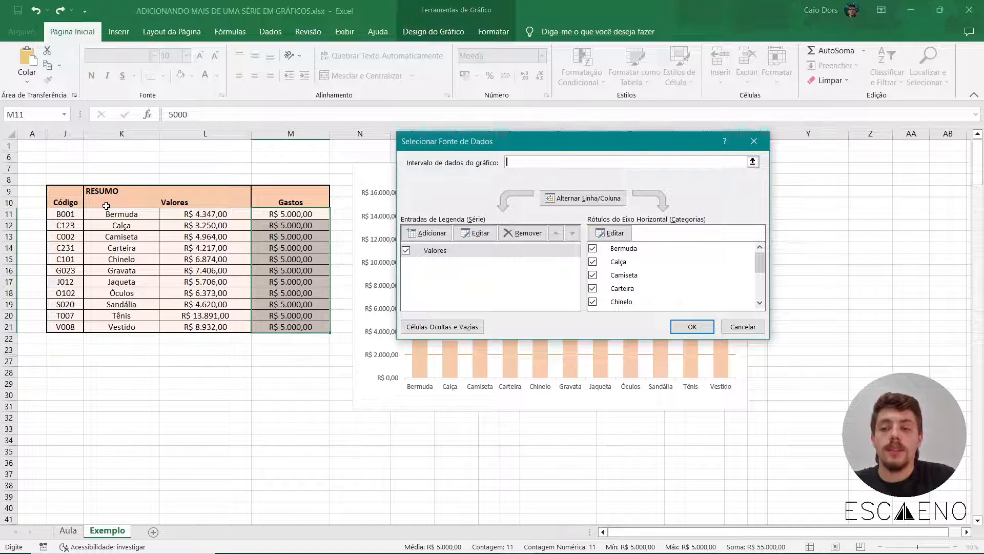
left_click_drag(107, 204, 279, 329)
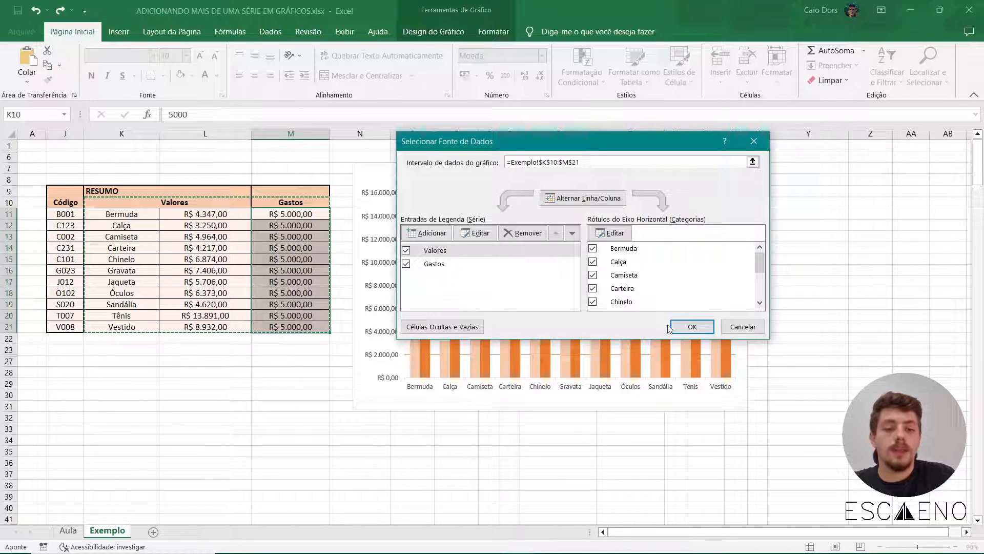
left_click(693, 327)
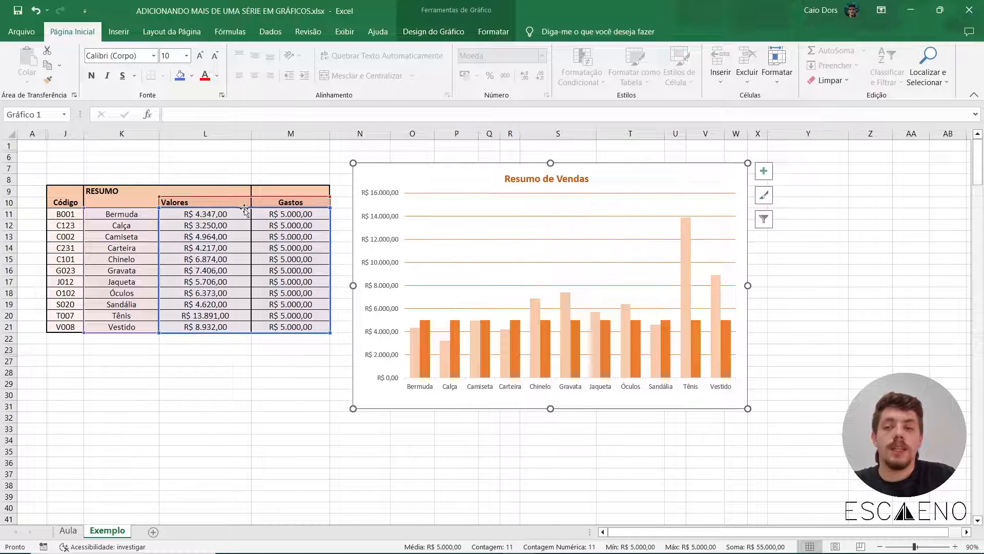
Check the source ranges of the chart's Gastos and Valores series against the RESUMO table
left_click(426, 348)
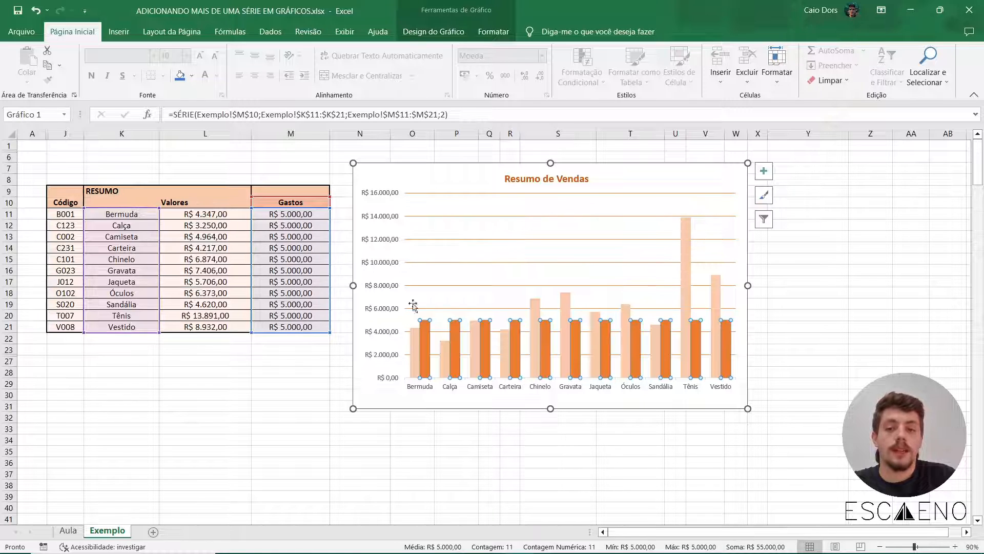
left_click(413, 339)
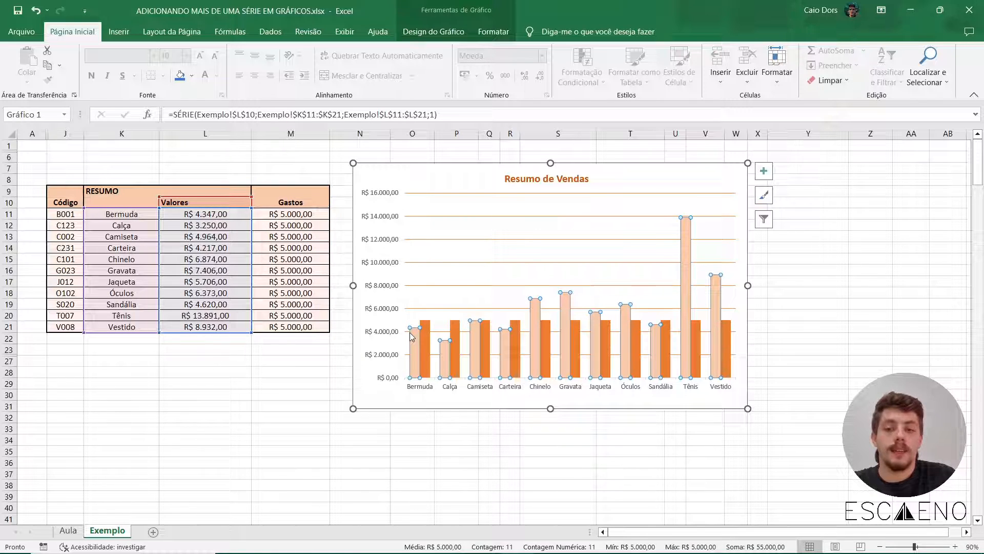
left_click(427, 338)
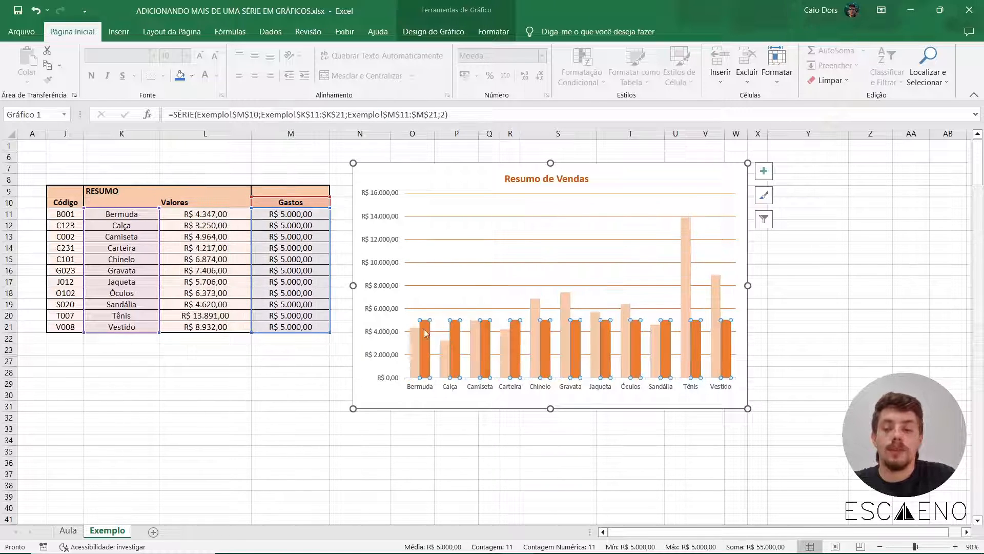
Check the Gastos series' axis labels in the chart's data source, and hide that series from the chart
right_click(393, 173)
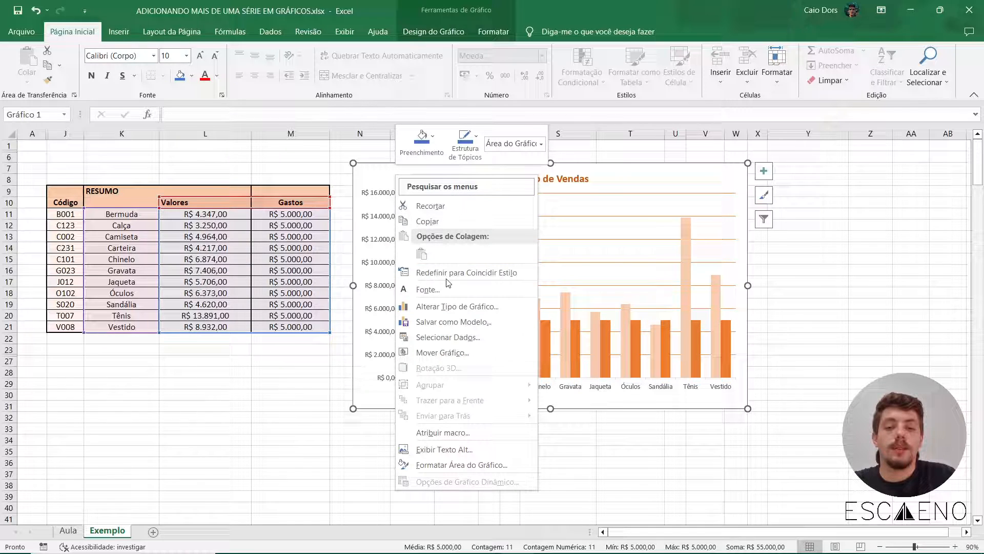
left_click(469, 337)
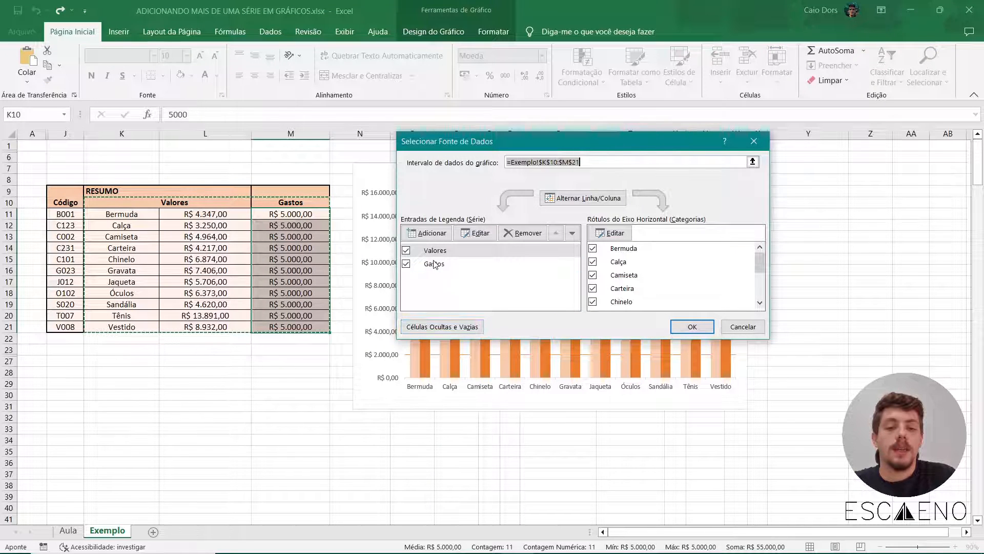
left_click(458, 264)
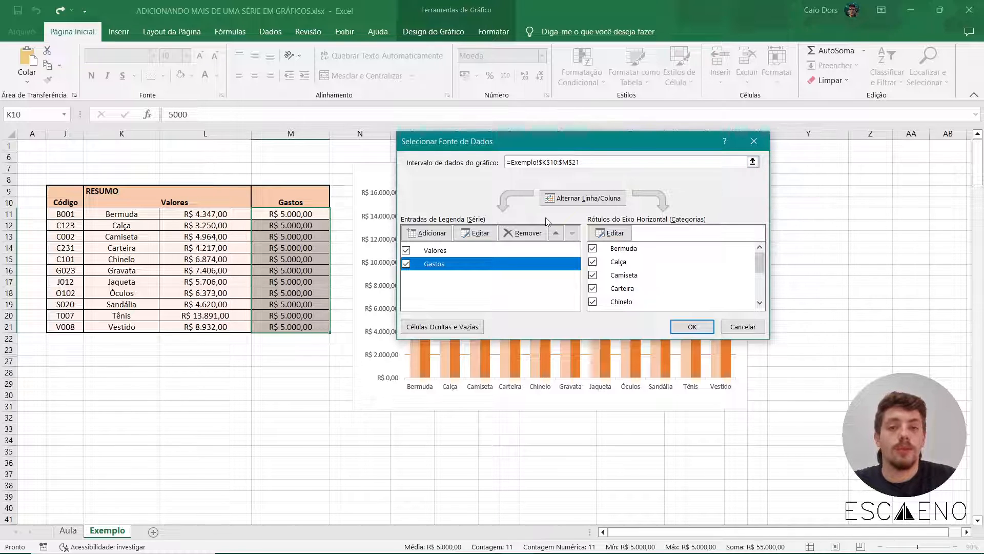
left_click(406, 263)
left_click(697, 327)
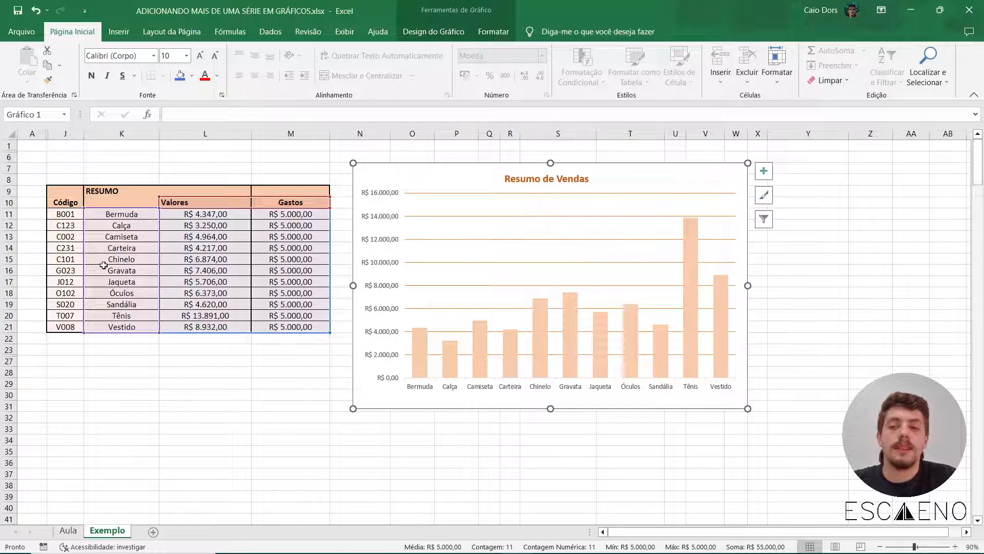
Show the Gastos series again through the Resumo de Vendas chart's data source selection
right_click(454, 191)
left_click(508, 341)
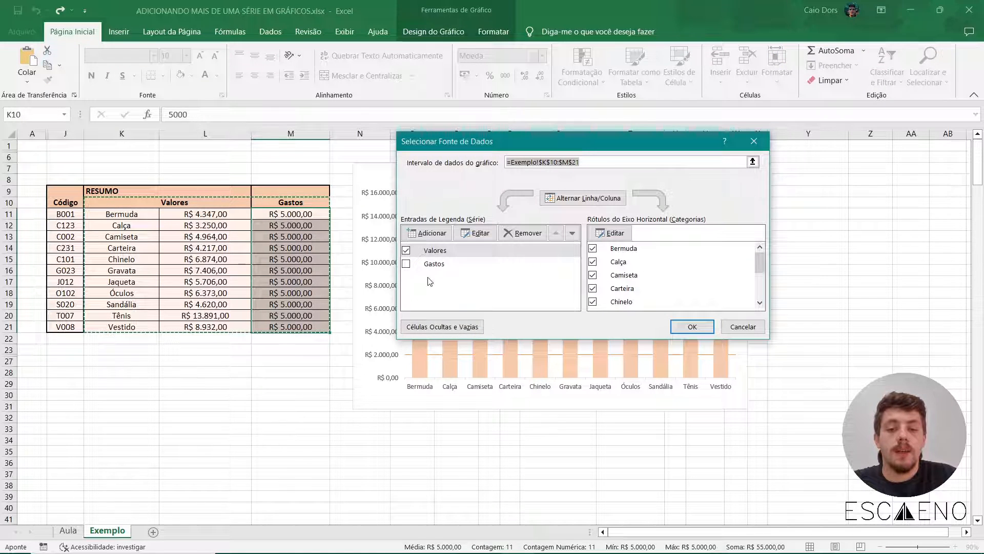
left_click(406, 263)
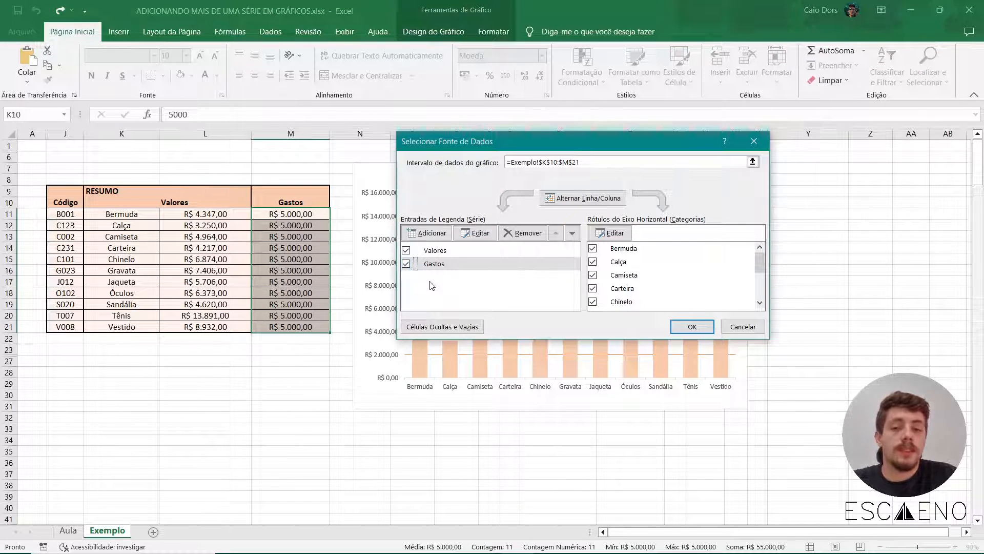
left_click(686, 326)
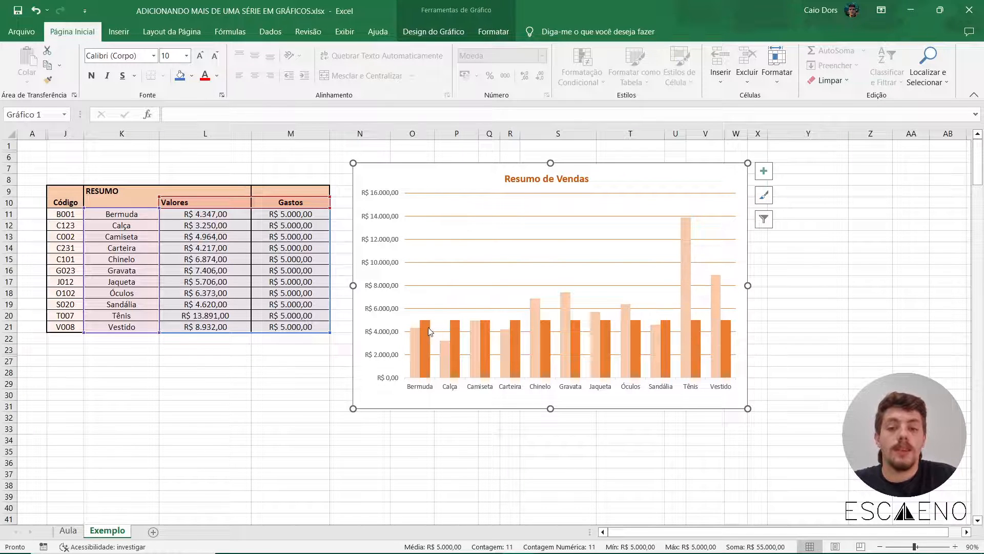
Select the Gastos and Valores columns in the chart in turn to compare their order with the table
left_click(430, 331)
left_click(416, 336)
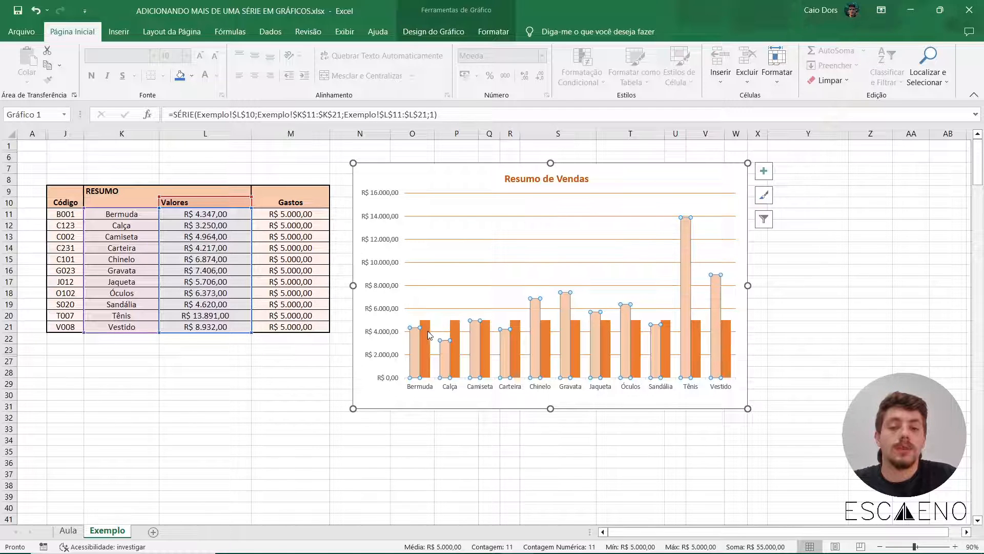
mouse_move(428, 330)
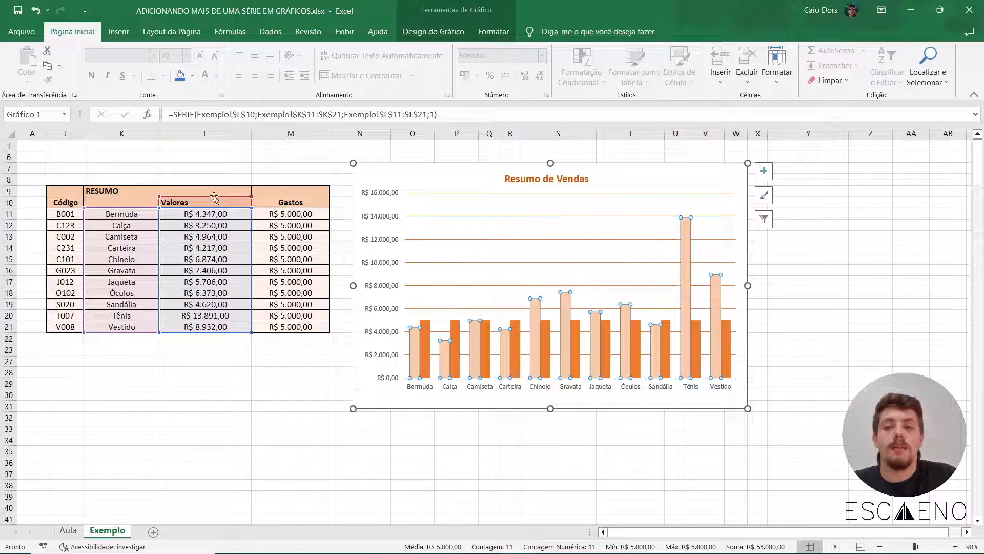
key("Escape")
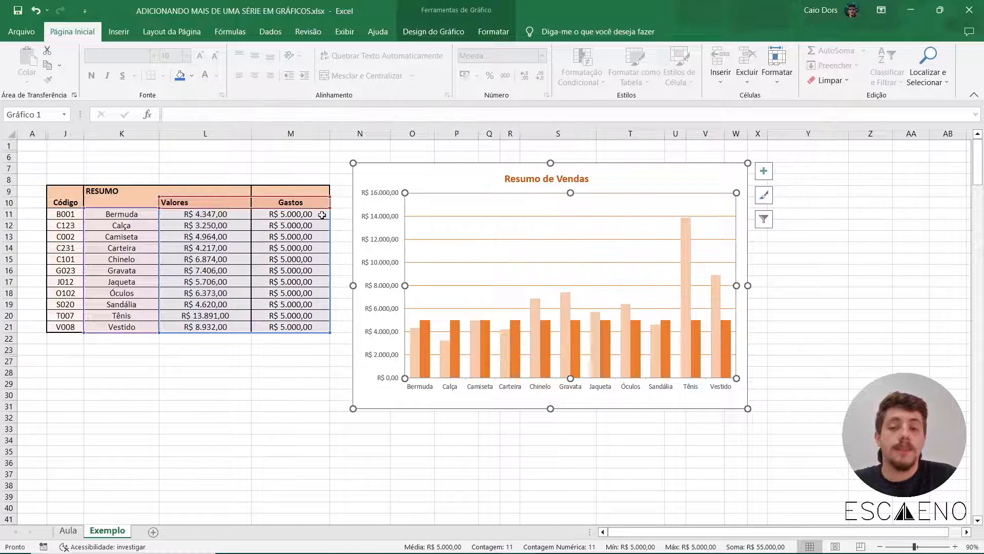
Move the Gastos series ahead of Valores in the chart's series order and apply the new order
right_click(416, 181)
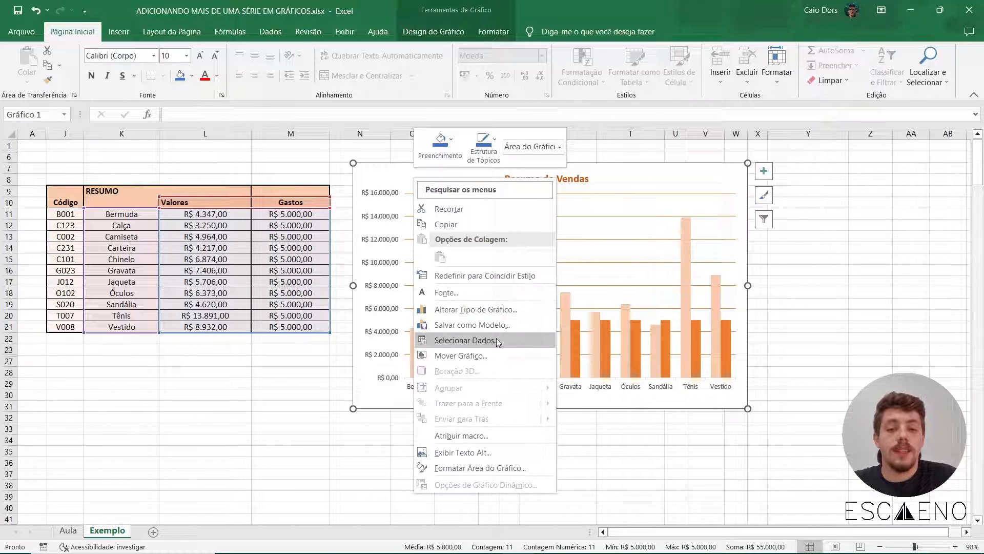
left_click(497, 338)
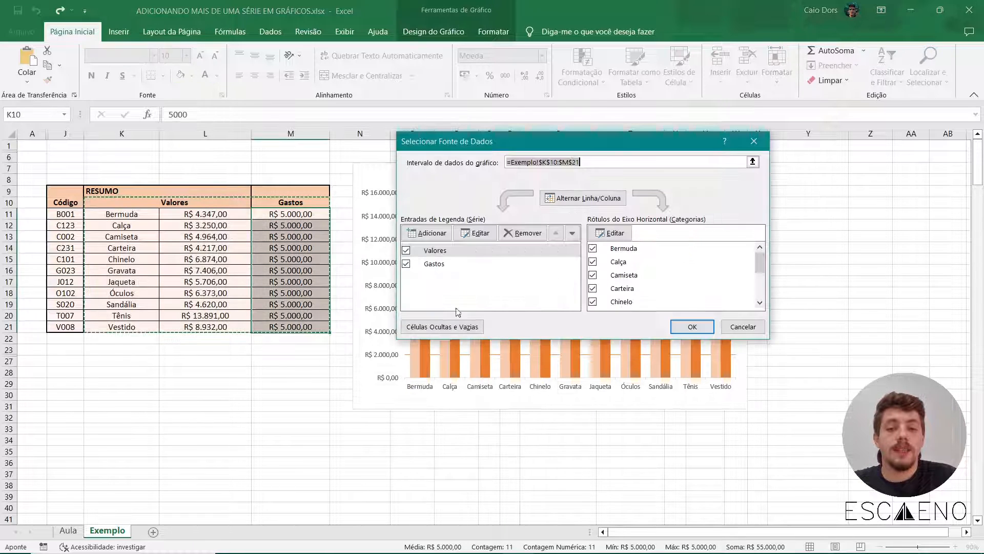
left_click(434, 265)
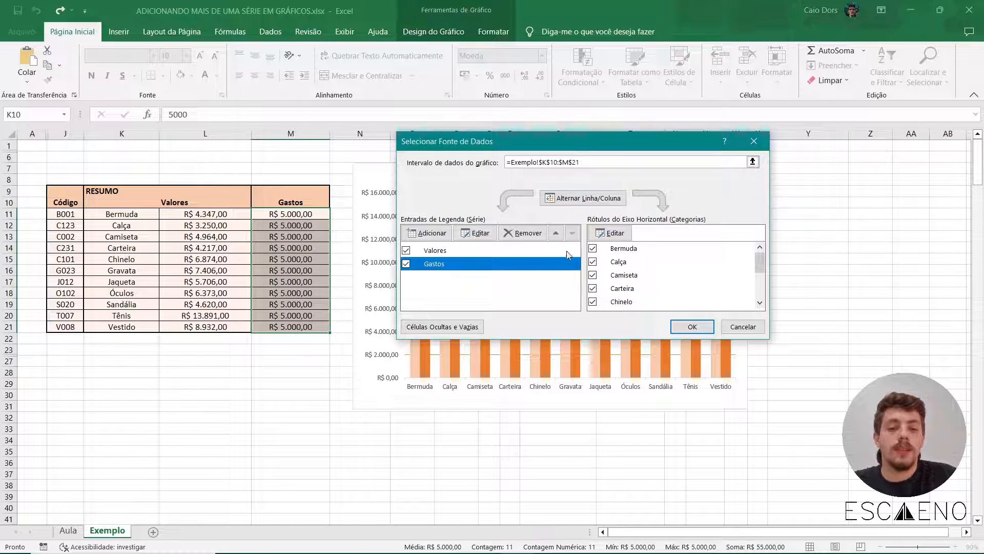
left_click(556, 235)
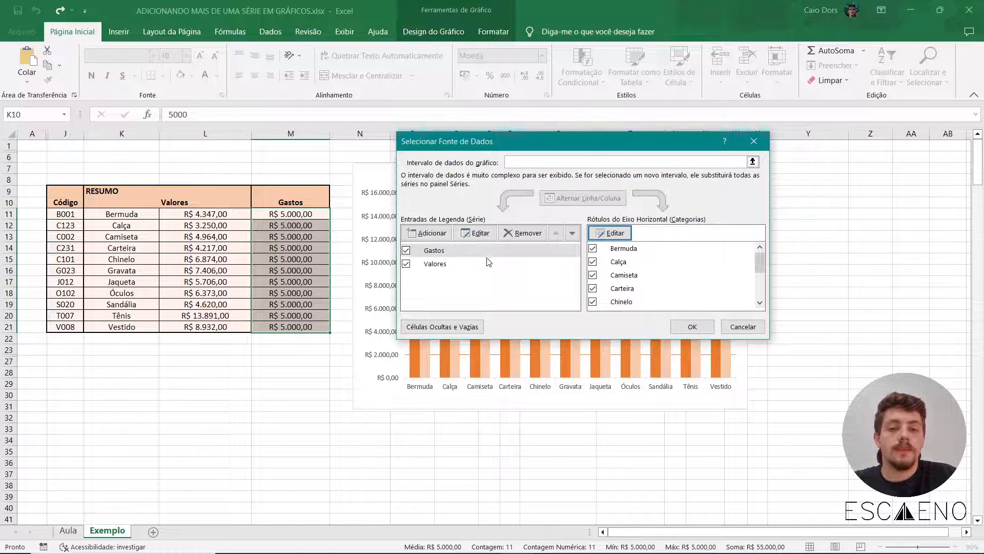
left_click(690, 327)
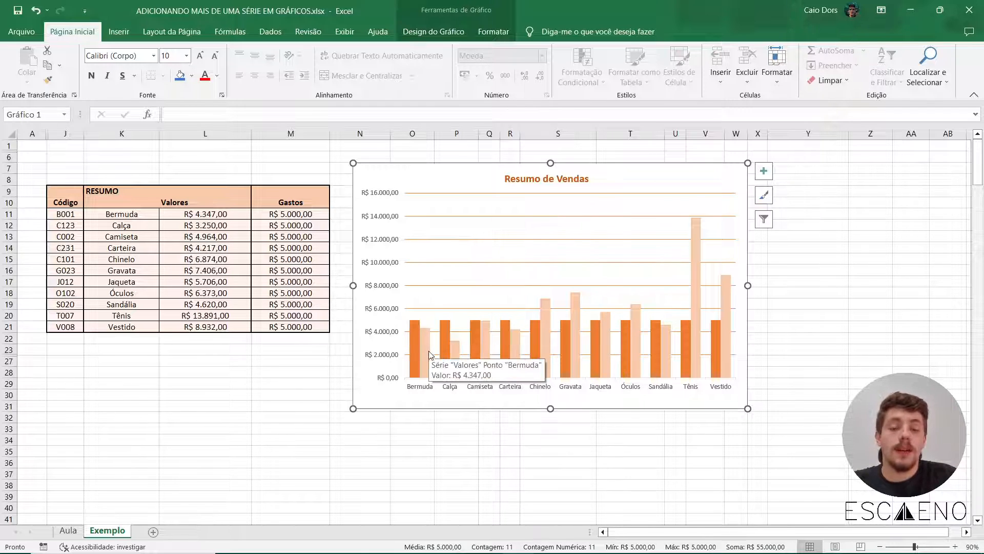
key("Escape")
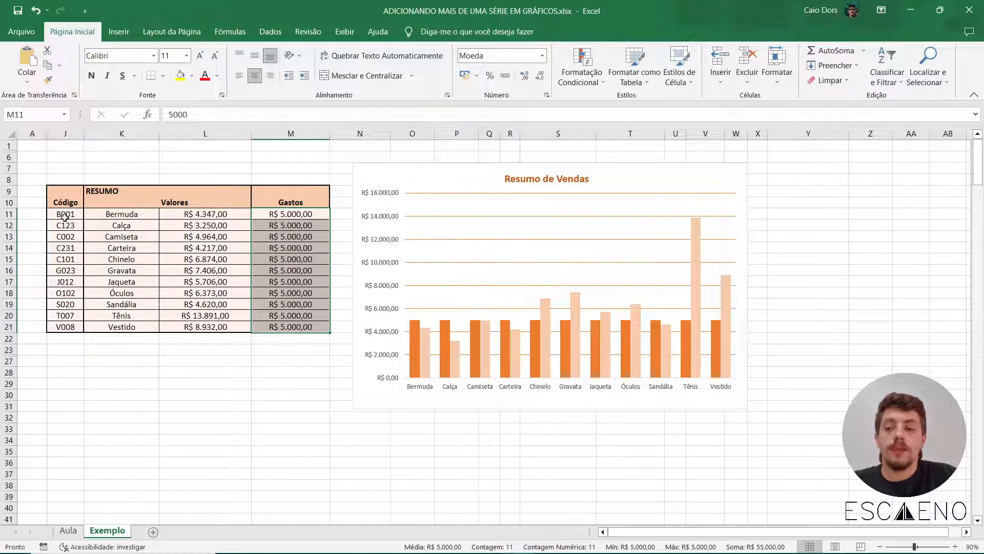
Set the Resumo de Vendas chart's data range to J10:M21 so the category labels include the product codes
left_click_drag(65, 217, 67, 317)
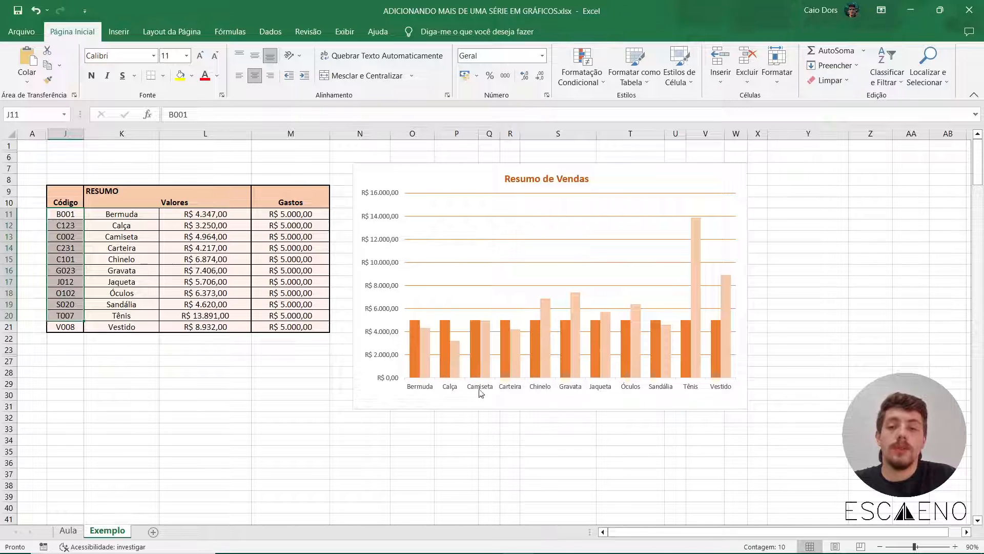
right_click(434, 180)
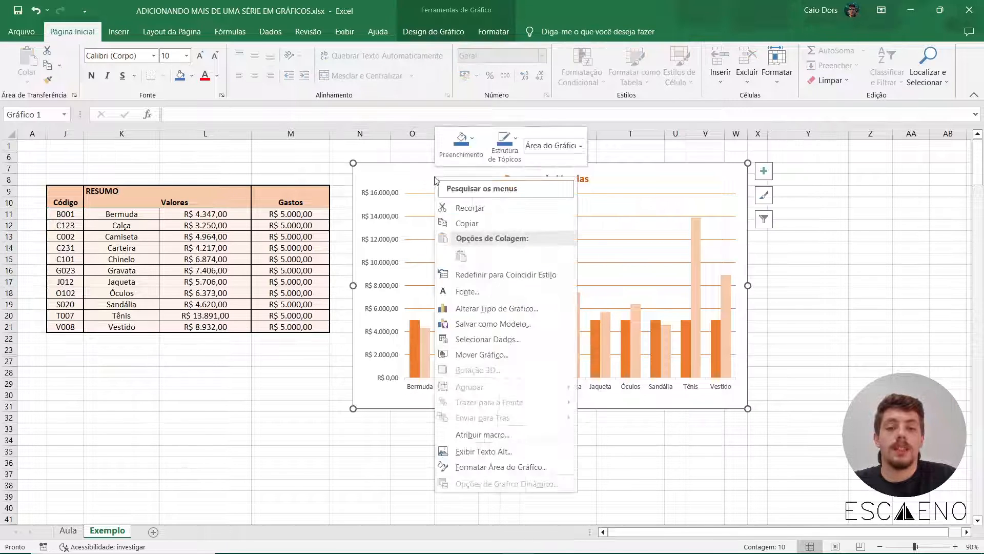
left_click(514, 336)
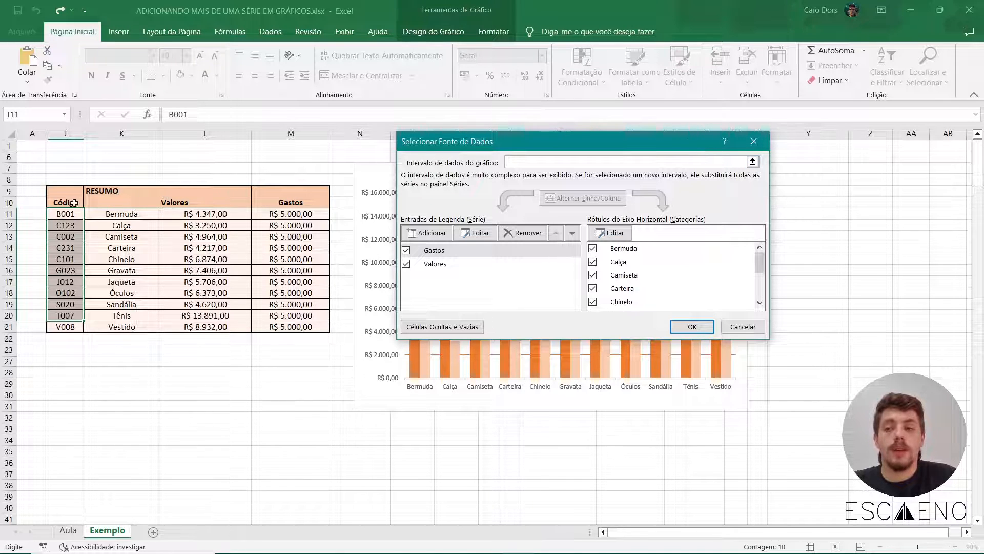
left_click_drag(62, 200, 315, 328)
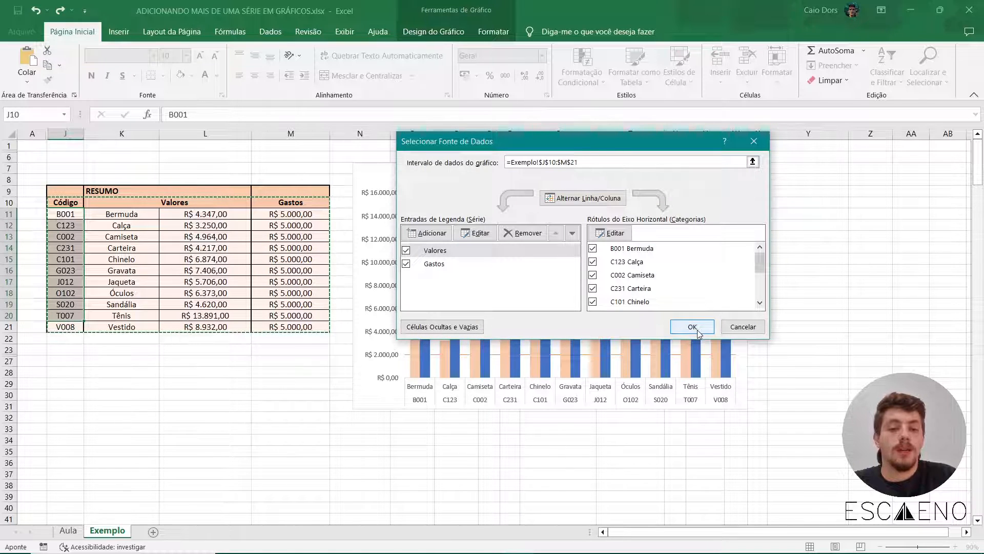
left_click(692, 327)
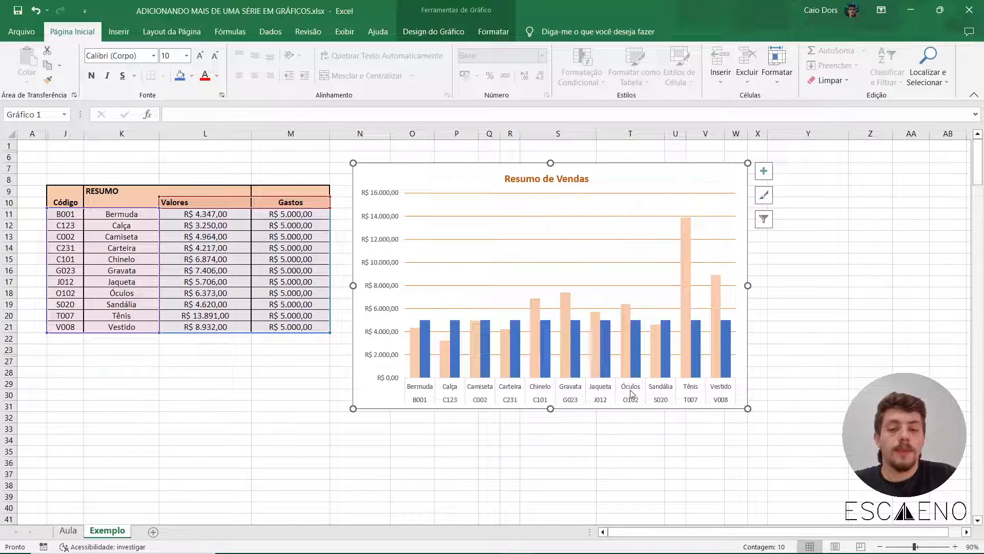
left_click(546, 460)
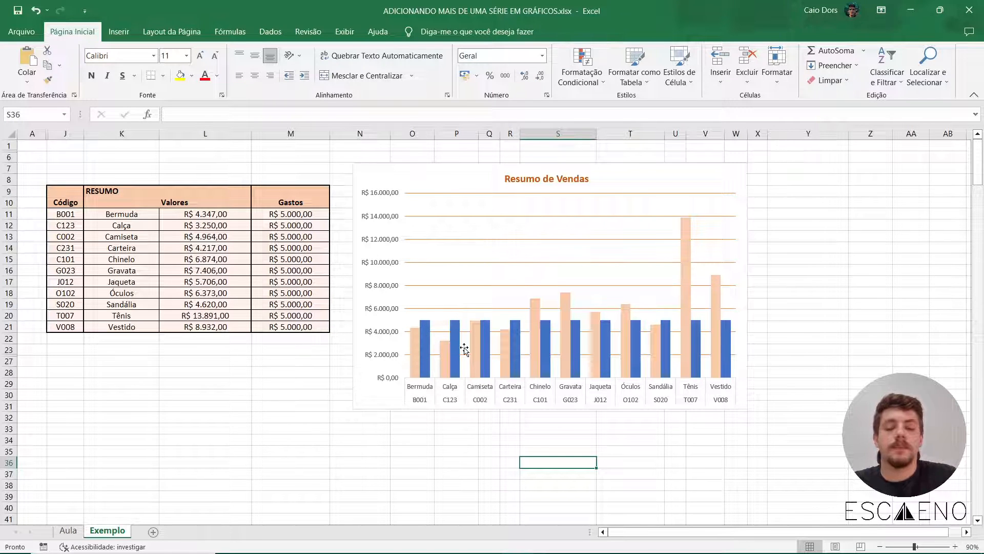
Select the Valores and Gastos columns in the chart in turn to check which table cells each series uses
left_click(413, 355)
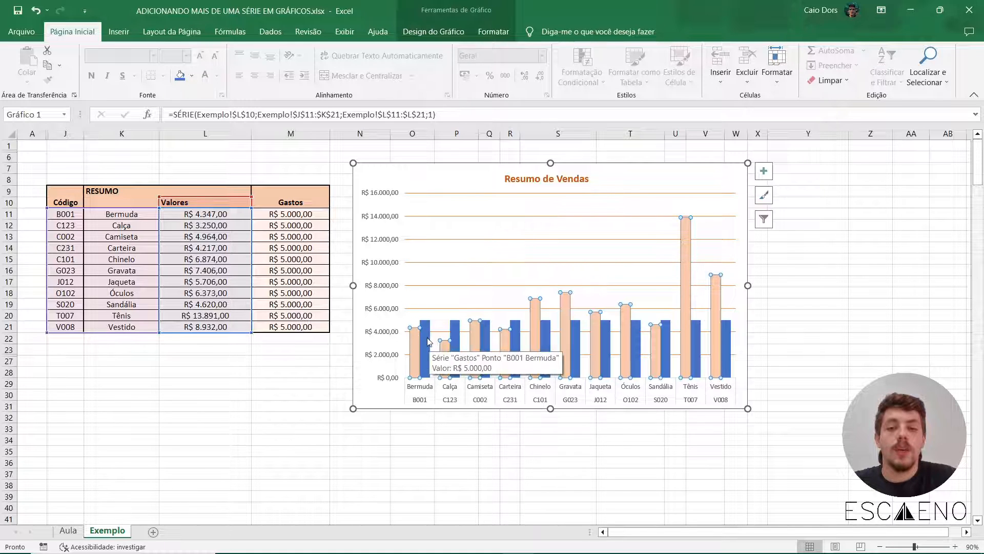
left_click(425, 338)
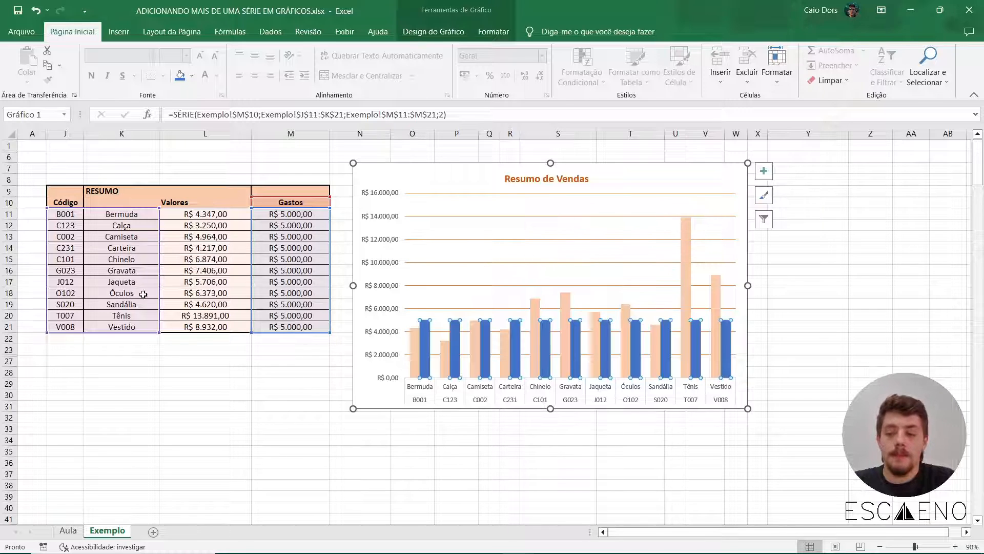
key("Escape")
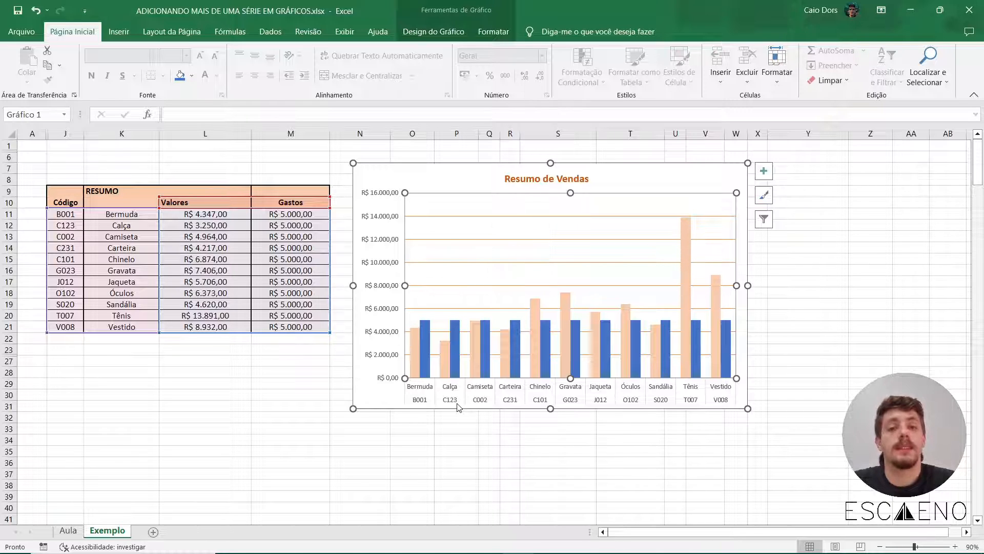
left_click(459, 407)
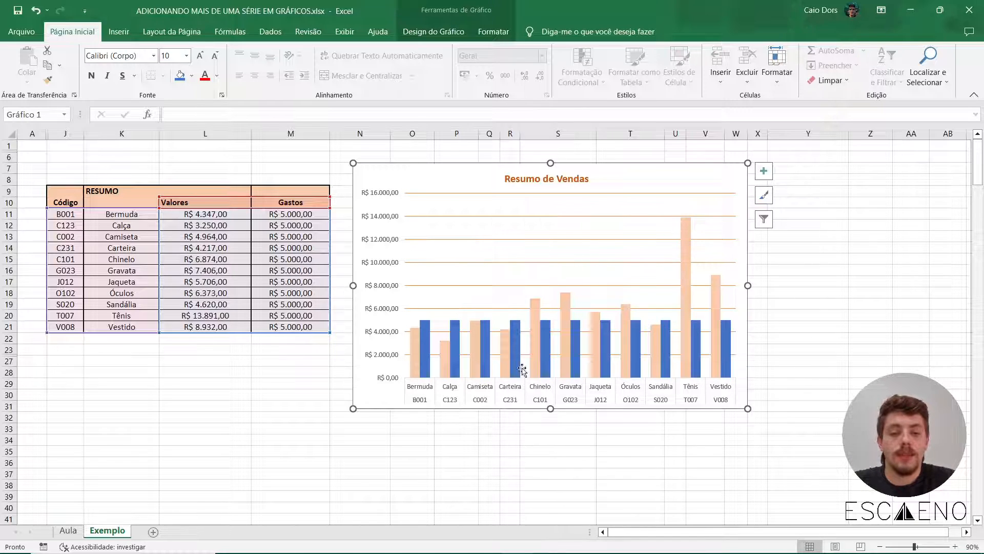
Try the Linhas chart type on the whole Resumo de Vendas chart, and undo that change
left_click(516, 333)
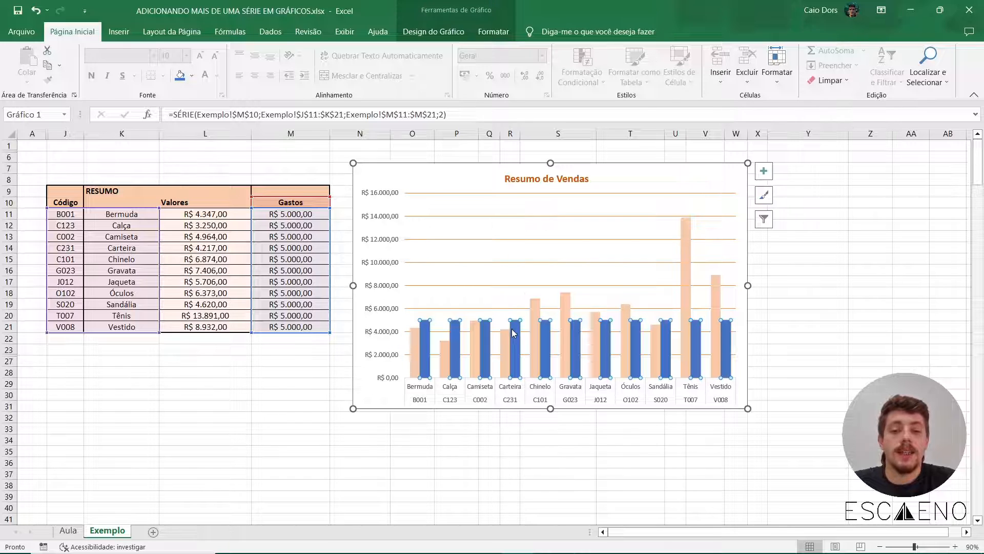
right_click(515, 332)
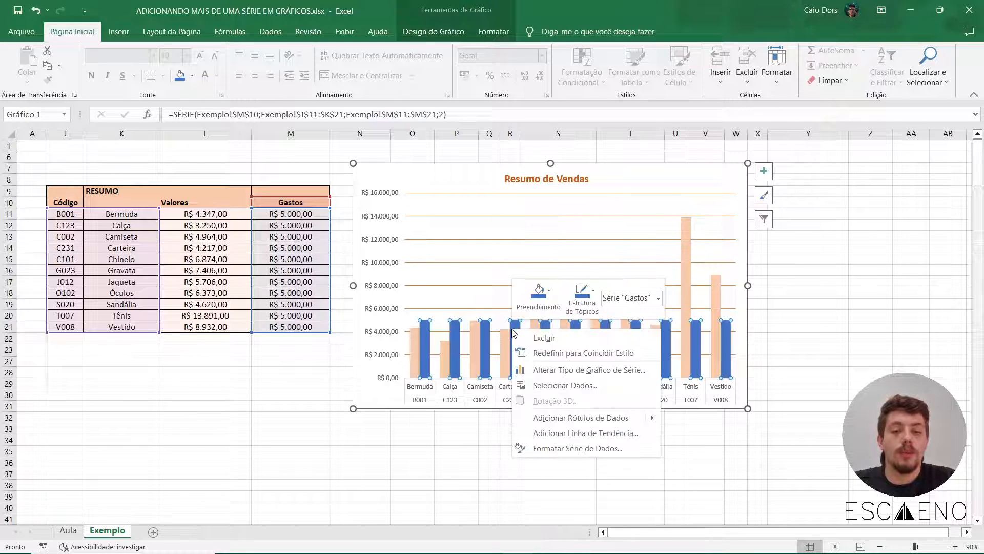
left_click(580, 371)
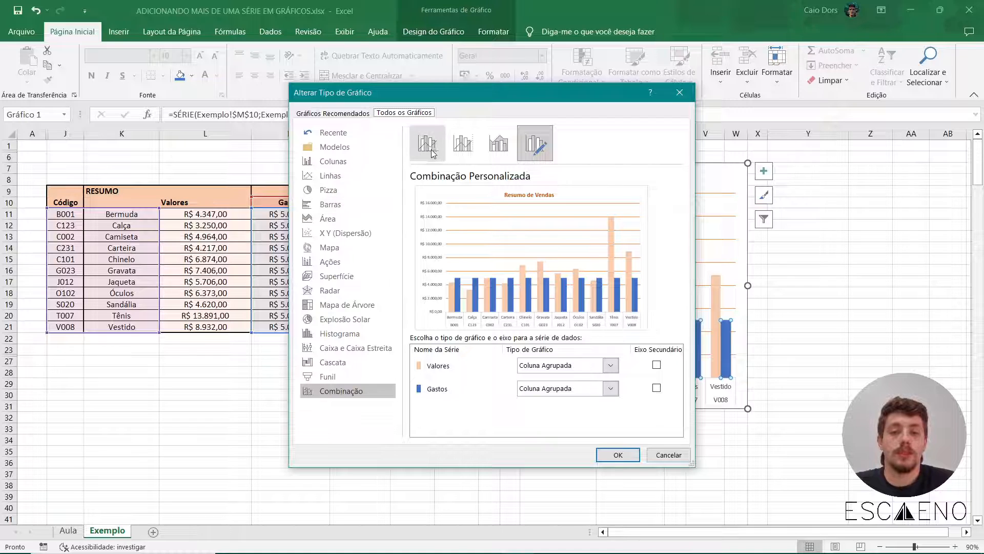
left_click(331, 177)
mouse_move(492, 248)
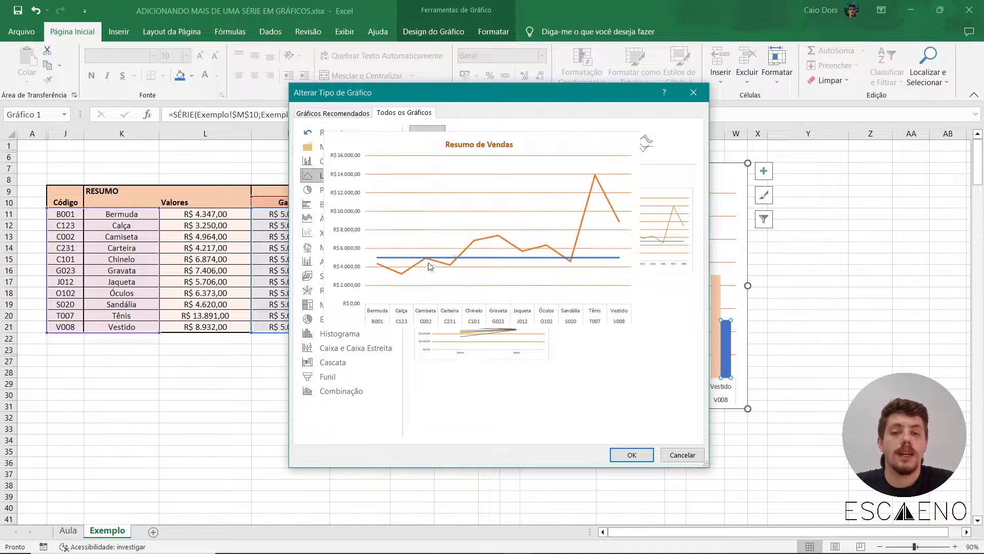
left_click(635, 455)
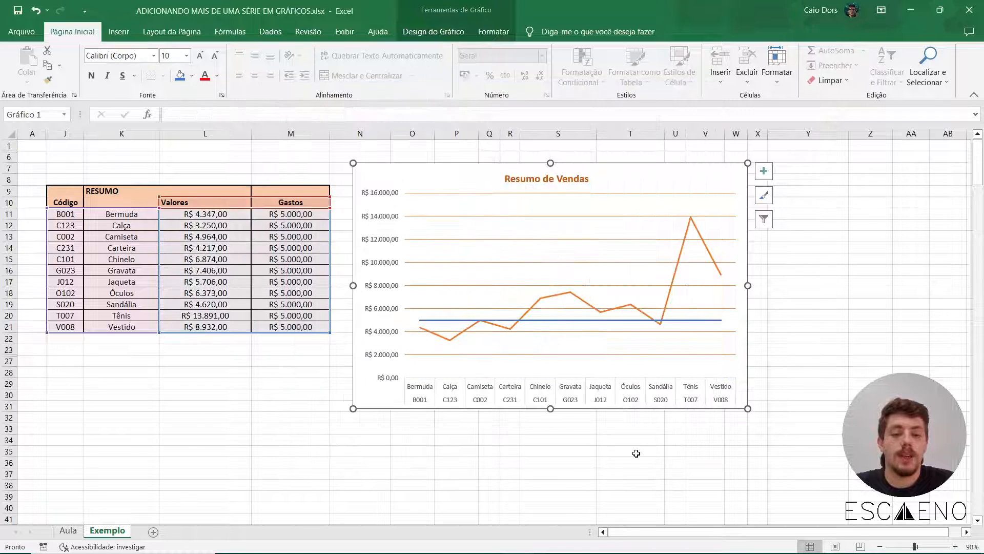
key("ctrl+z")
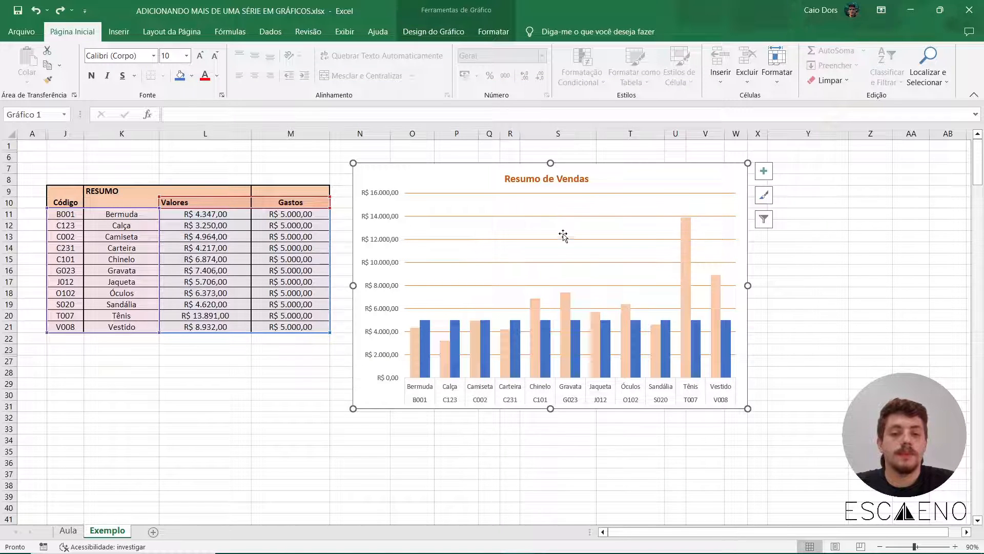
right_click(607, 186)
key("Escape")
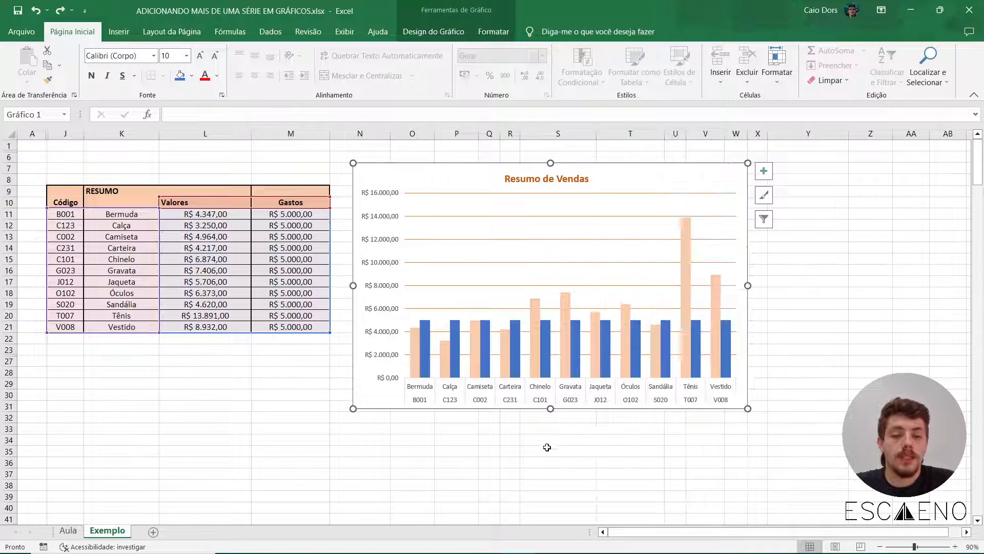
Make a custom combination chart with Gastos as Linha while Valores stays Coluna Agrupada
left_click(536, 327)
right_click(537, 328)
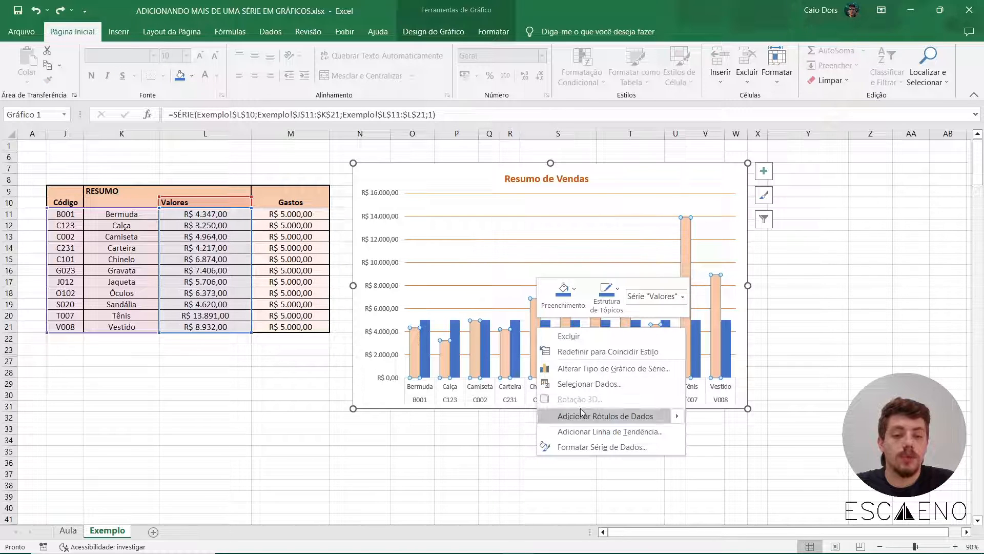
left_click(609, 369)
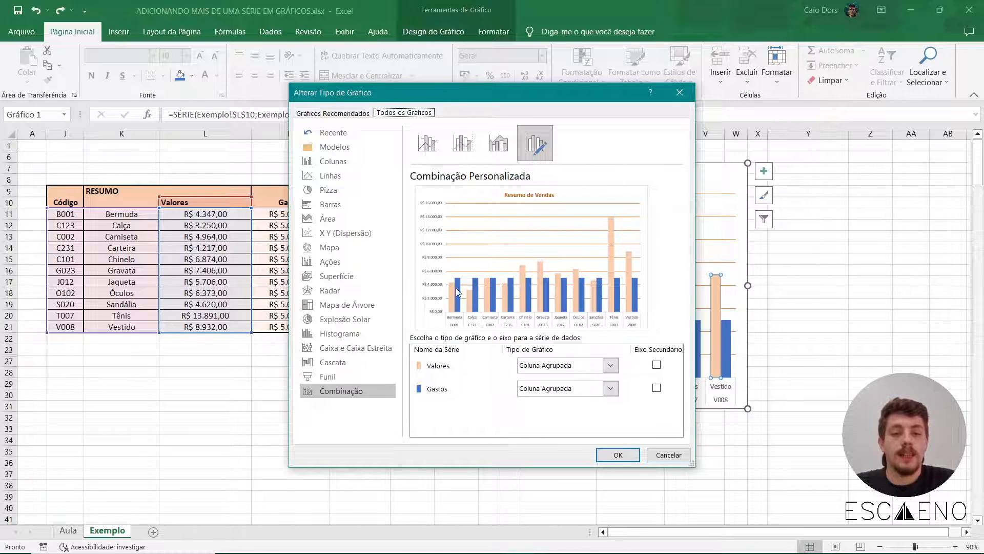
left_click(610, 390)
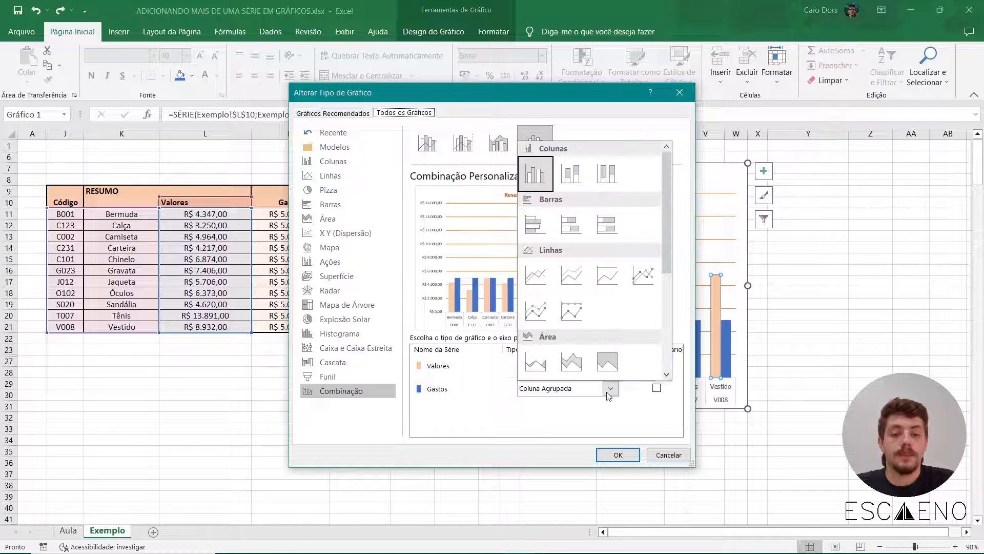
left_click(537, 280)
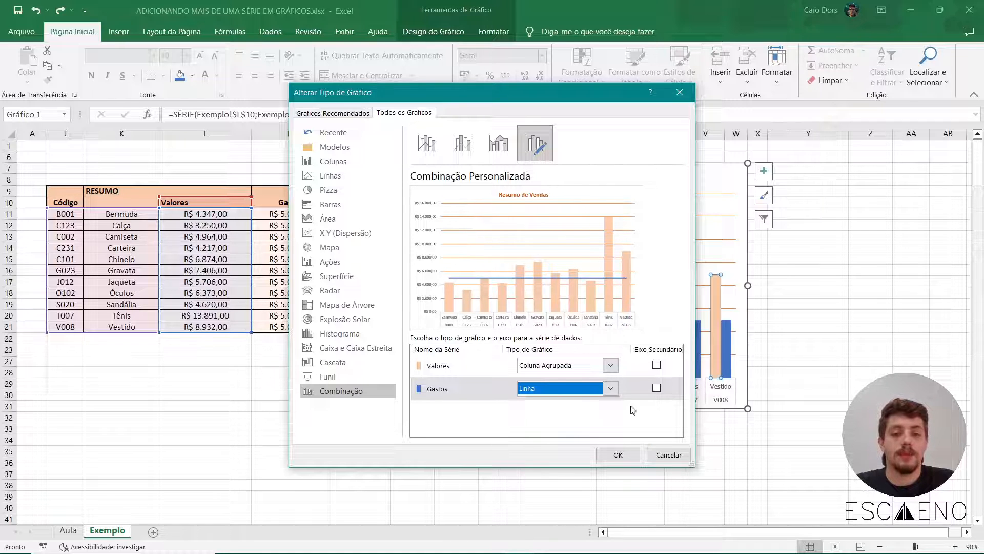
left_click(619, 456)
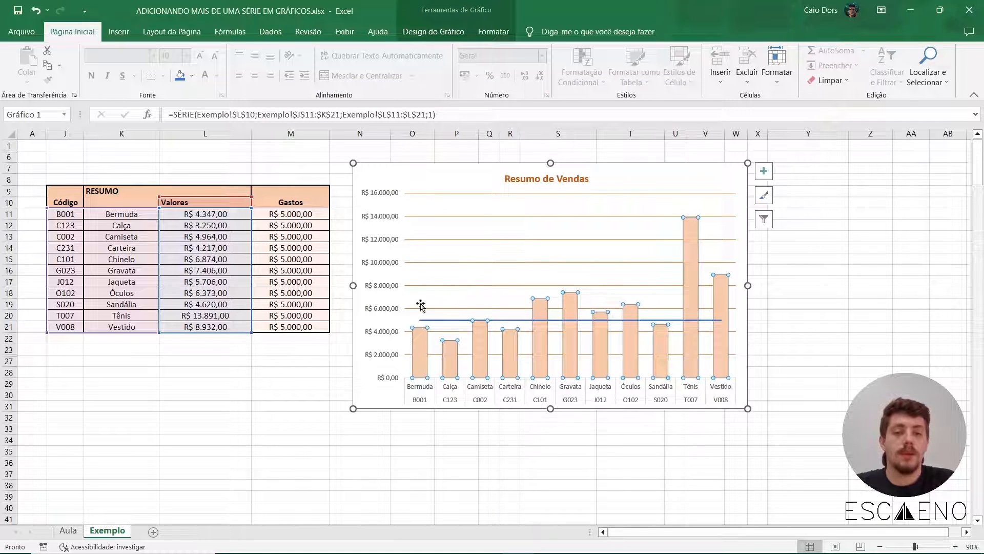
left_click(416, 465)
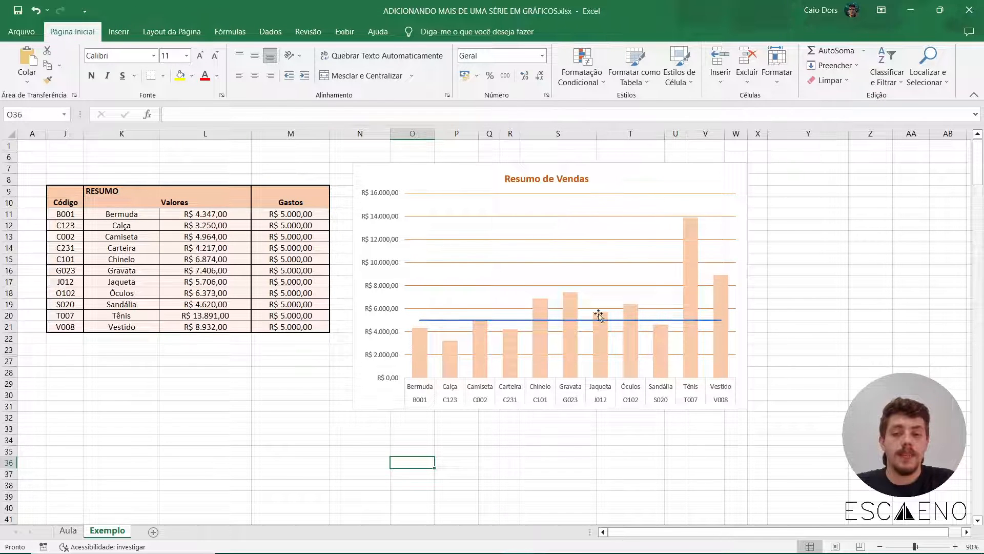
Swap the series' chart types in the combination: Gastos as Coluna Agrupada and Valores as Linha
left_click(462, 320)
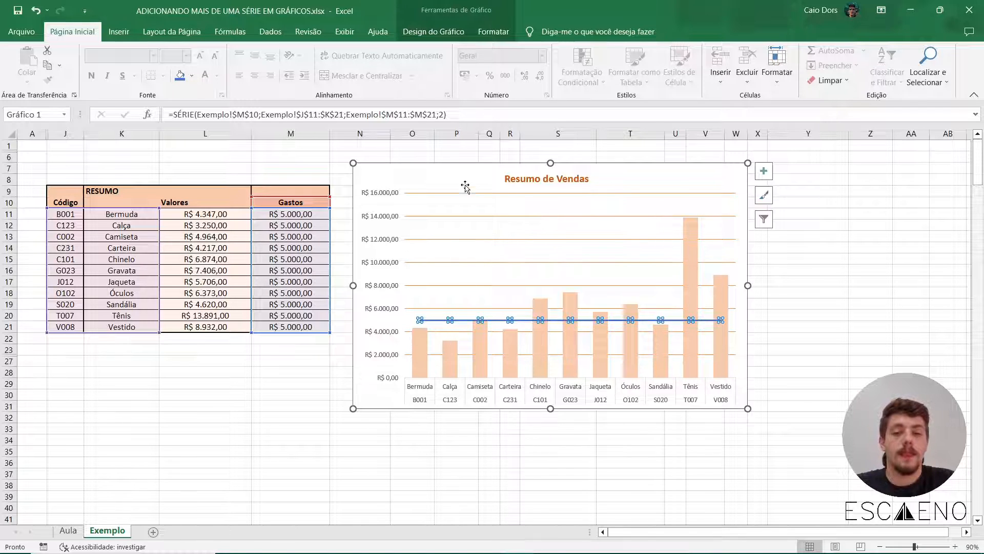
left_click(512, 361)
right_click(512, 361)
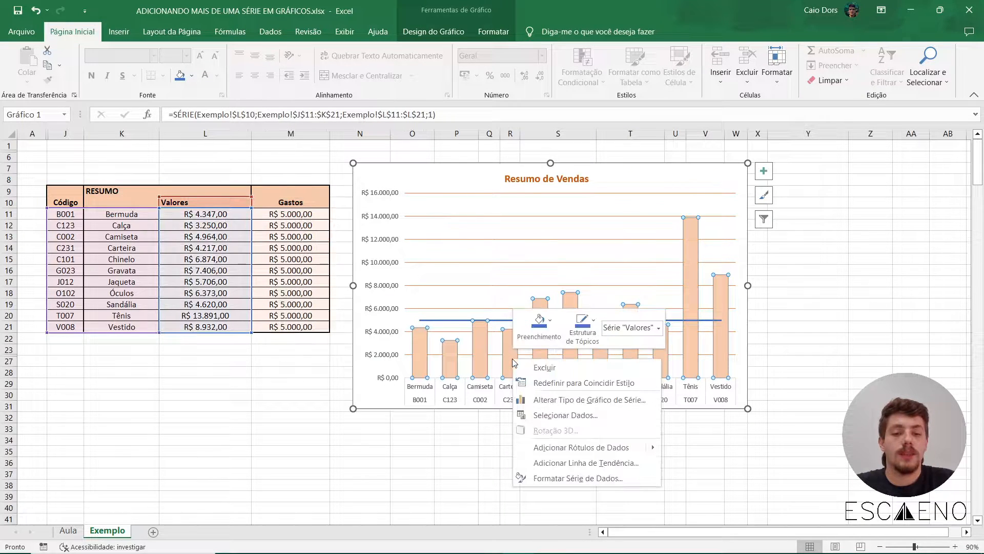
left_click(567, 401)
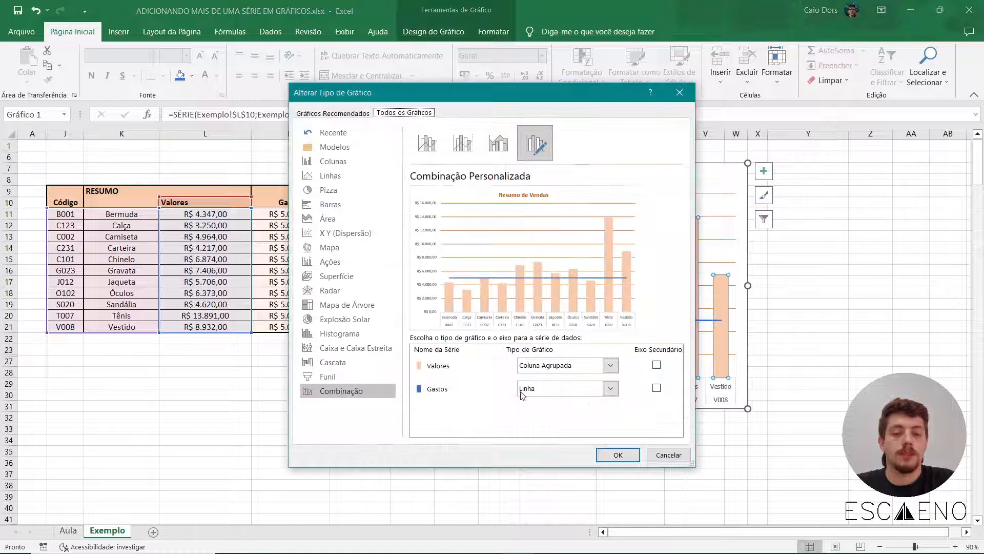
left_click(611, 388)
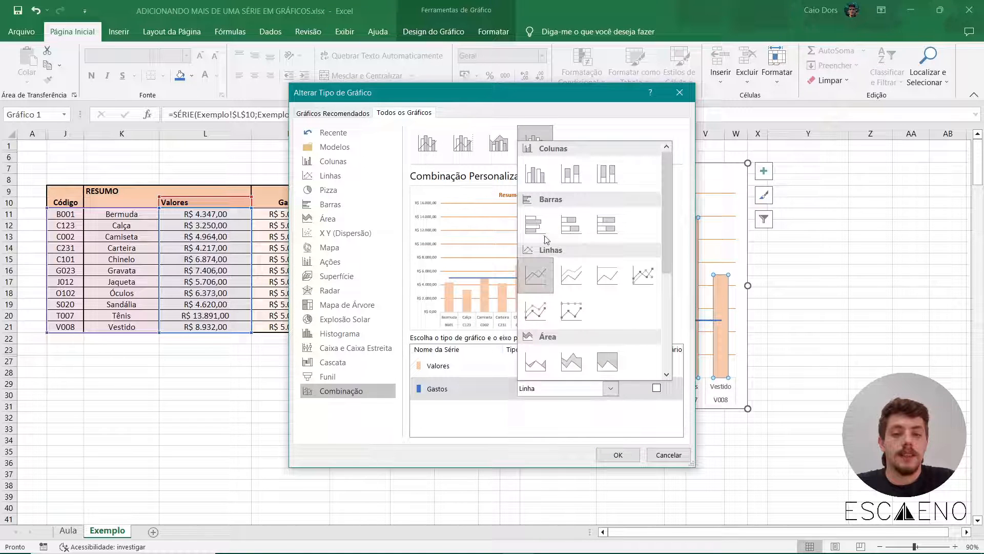
left_click(535, 173)
left_click(611, 366)
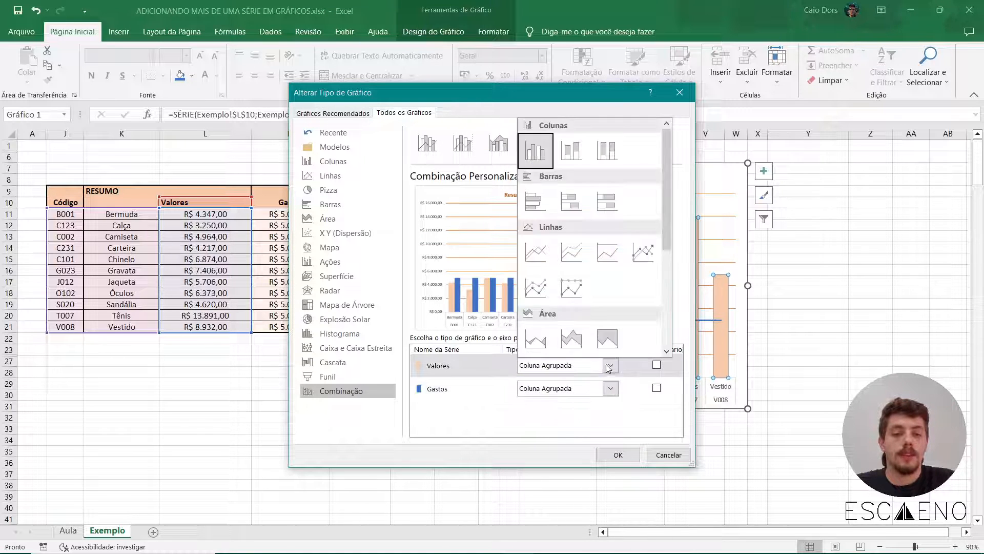
left_click(535, 251)
left_click(617, 453)
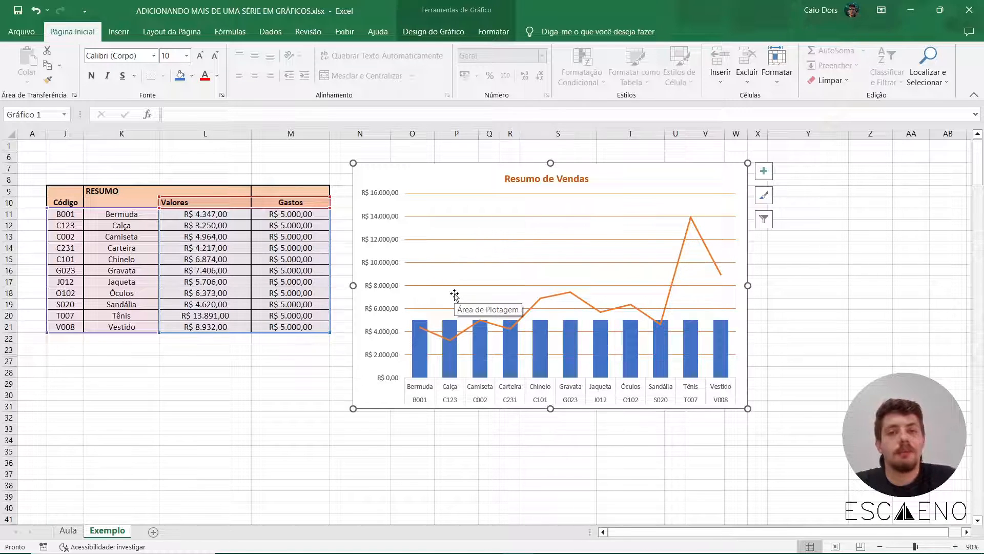
Reopen the chart type settings for the series and set Valores to Coluna Agrupada
right_click(444, 179)
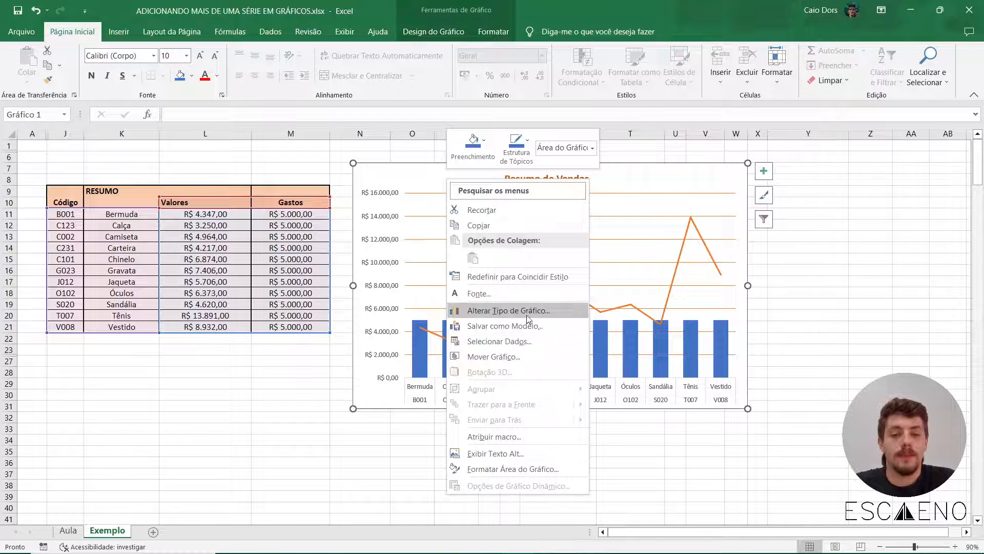
left_click(667, 308)
left_click(662, 343)
right_click(663, 343)
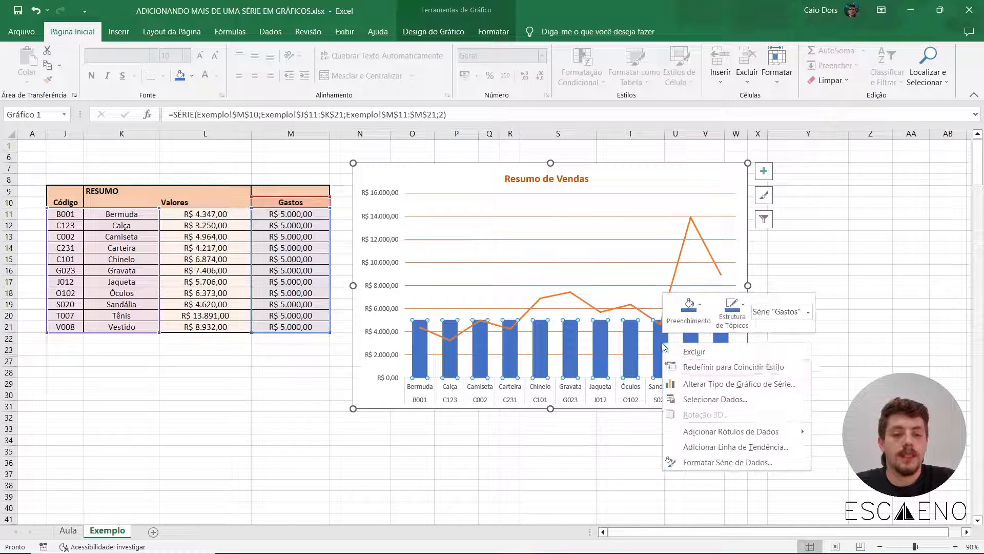
left_click(708, 385)
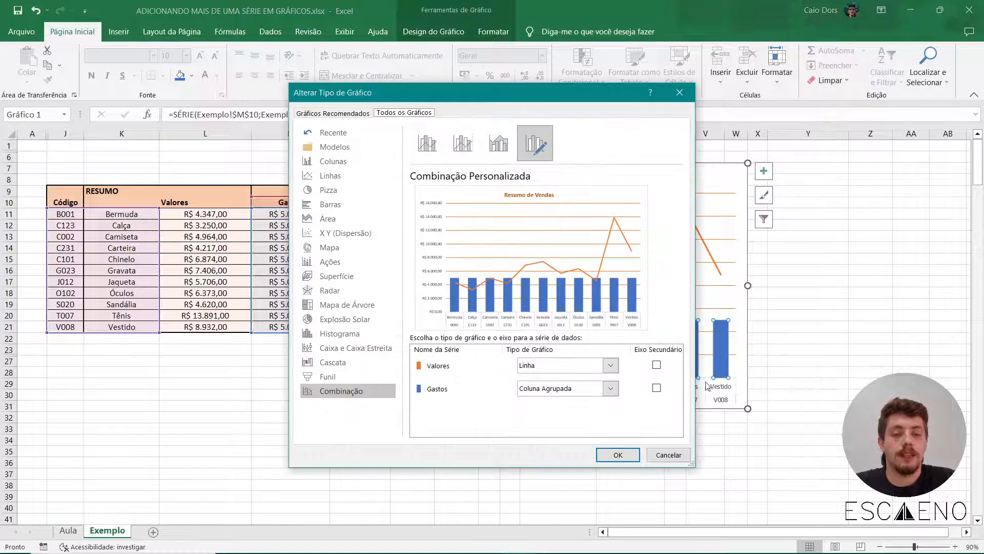
left_click(611, 366)
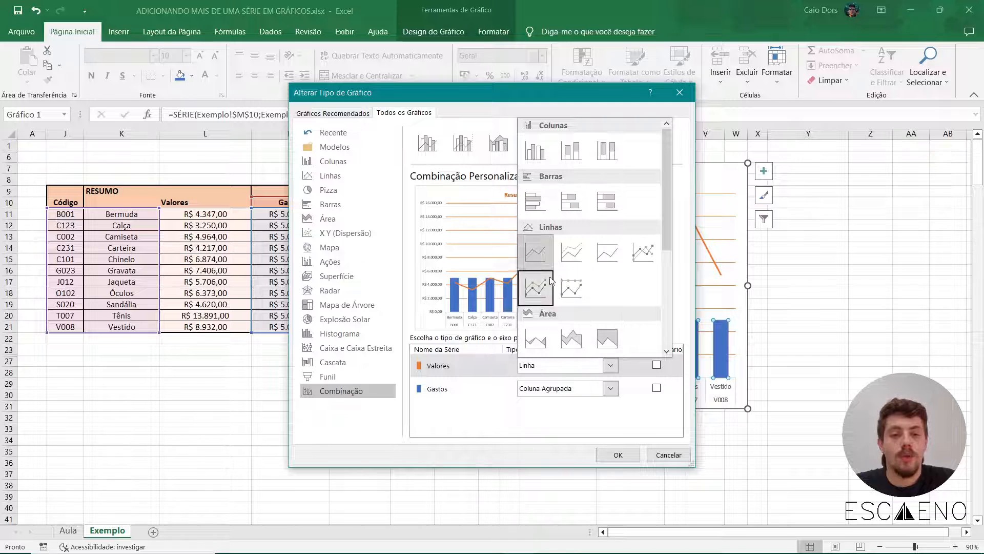
left_click(535, 159)
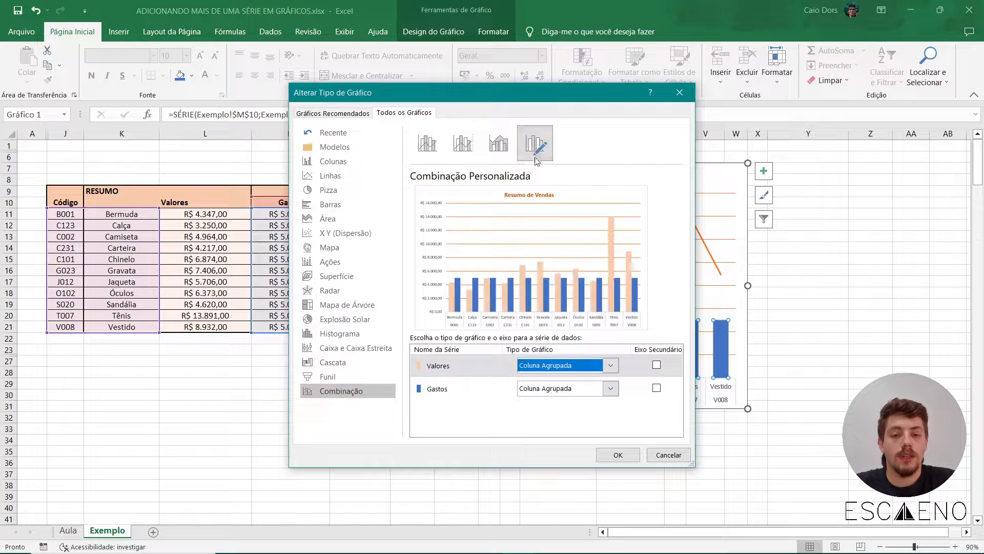
Set the Gastos series to Pizza in the custom combination and apply it to the chart
left_click(611, 388)
scroll(580, 323, "down", 3)
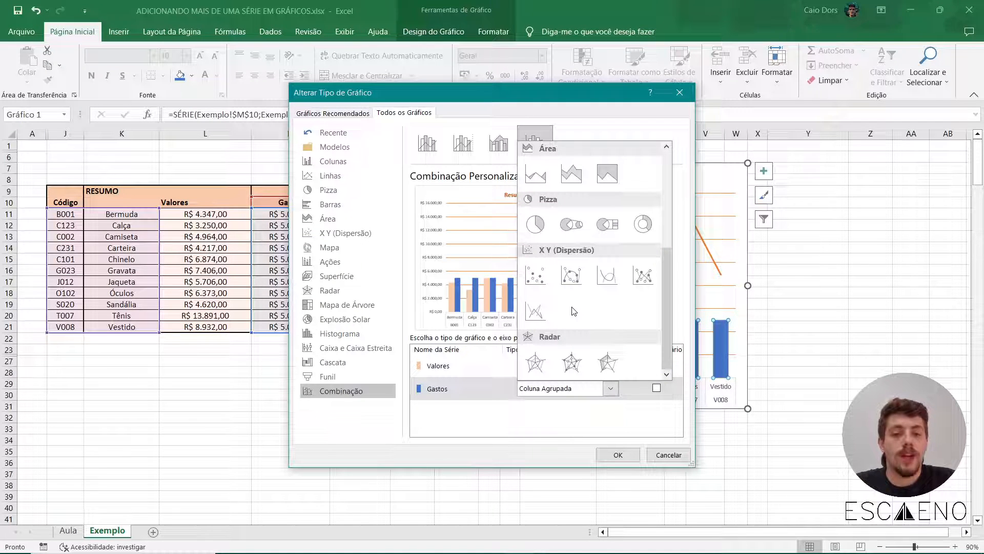
left_click(536, 224)
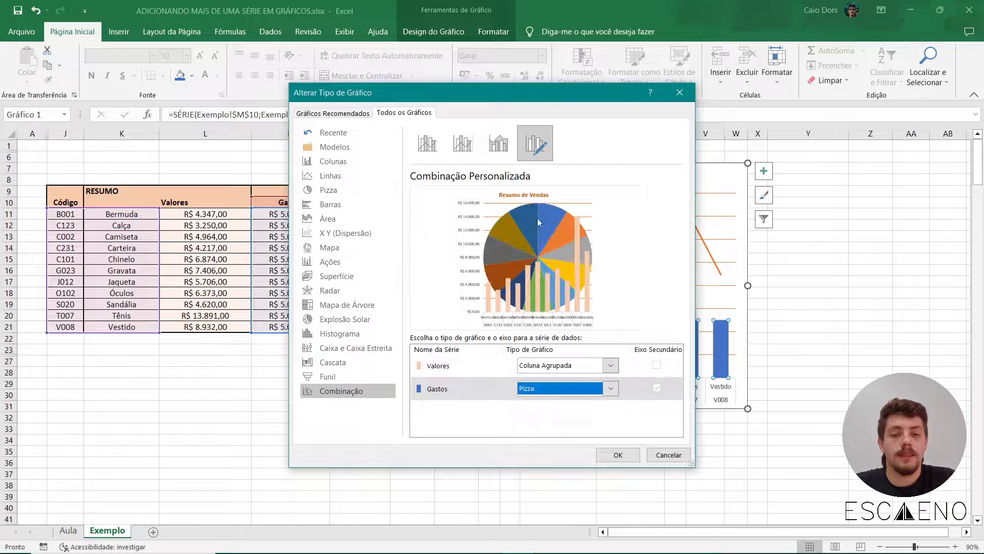
left_click(628, 461)
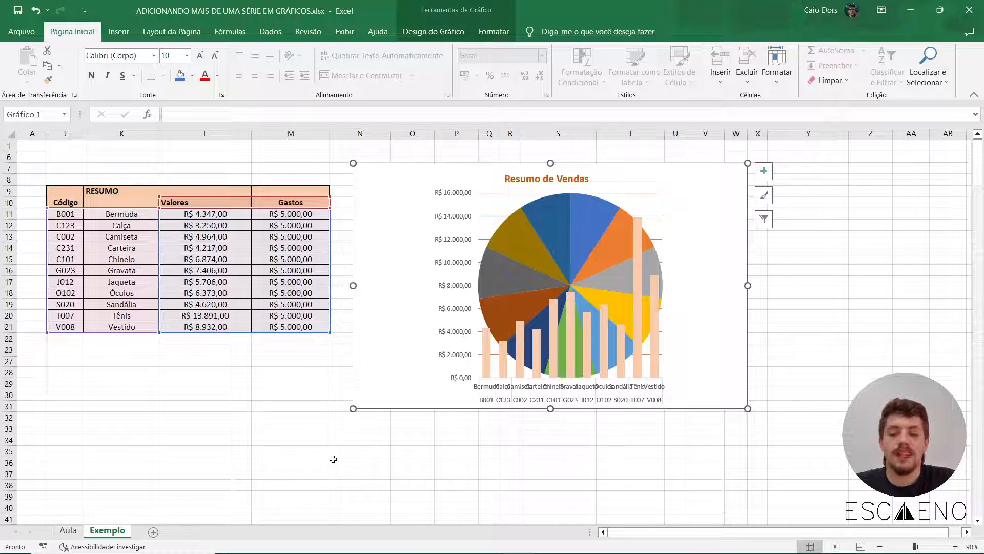
key("Escape")
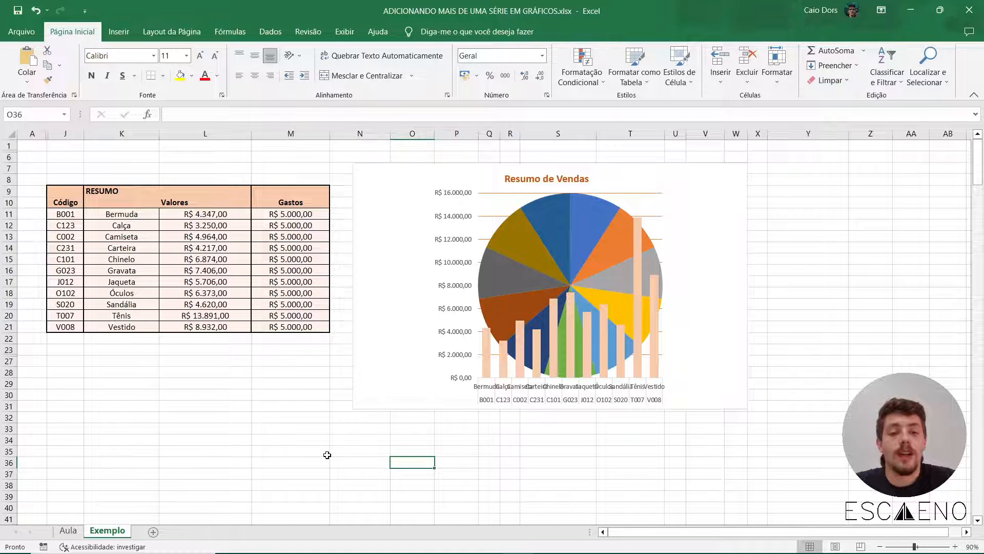
mouse_move(533, 268)
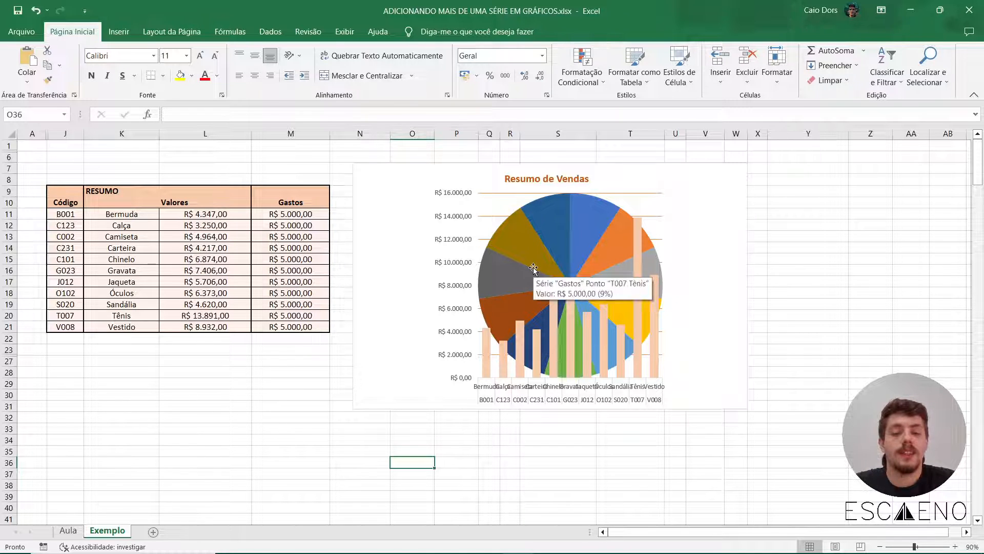